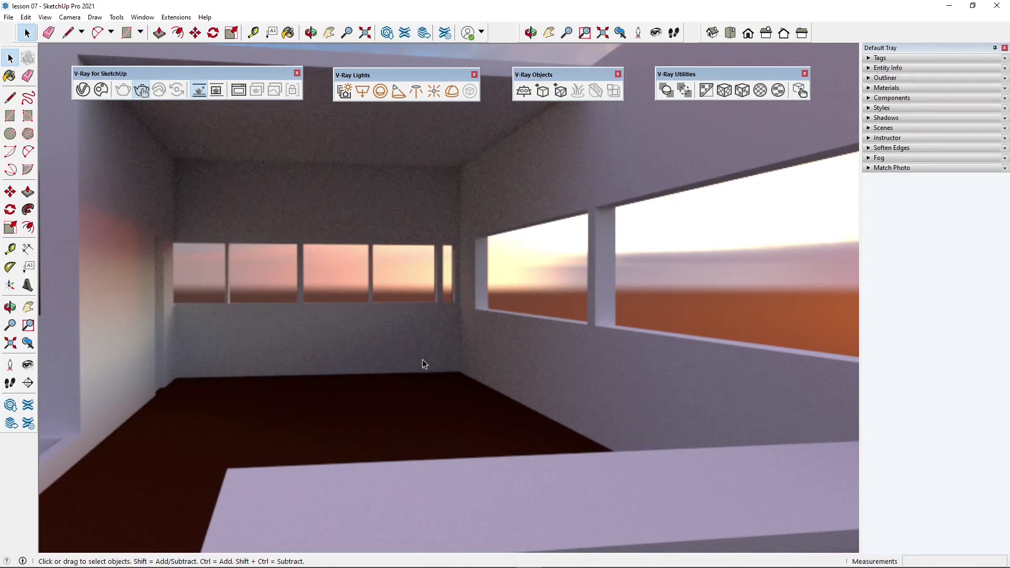
- Start a new empty model in place of the open lesson 07 file
left_click(10, 18)
left_click(25, 29)
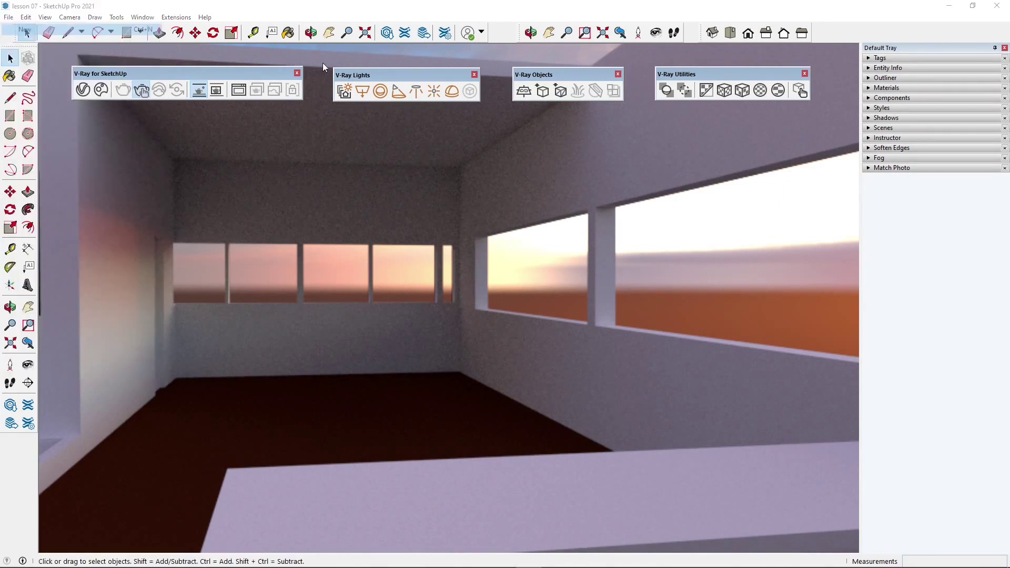
left_click(463, 310)
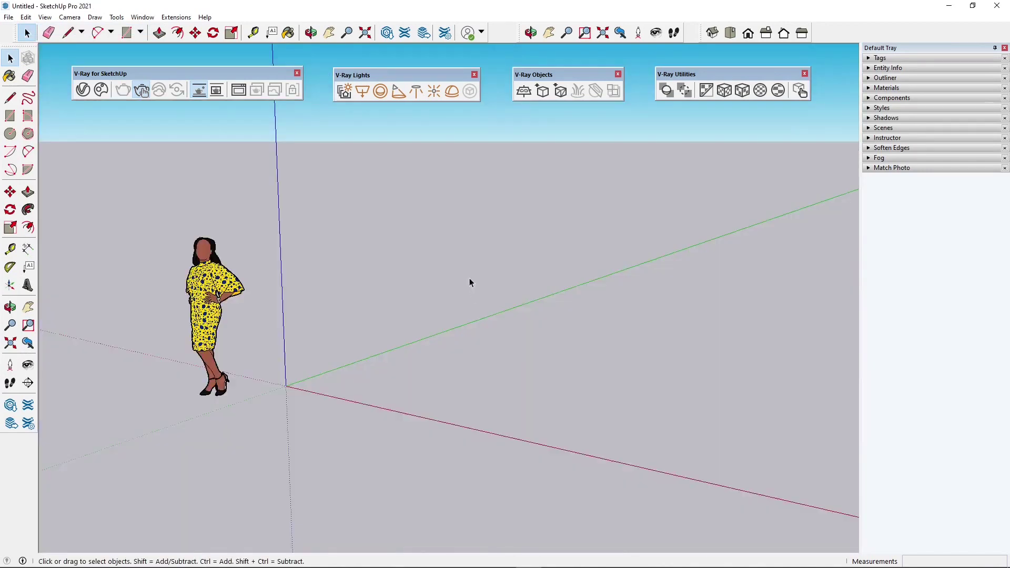
middle_click_drag(335, 399, 392, 354)
- Switch to the web browser, open the FREEPOLYGON site from the search results and widen the window
key("alt+Tab")
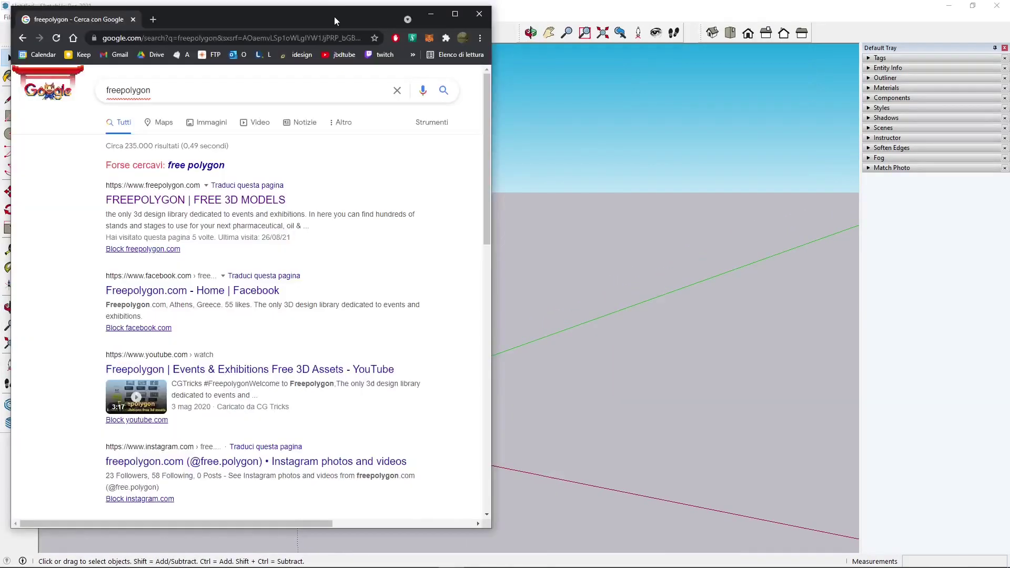
left_click_drag(333, 17, 349, 22)
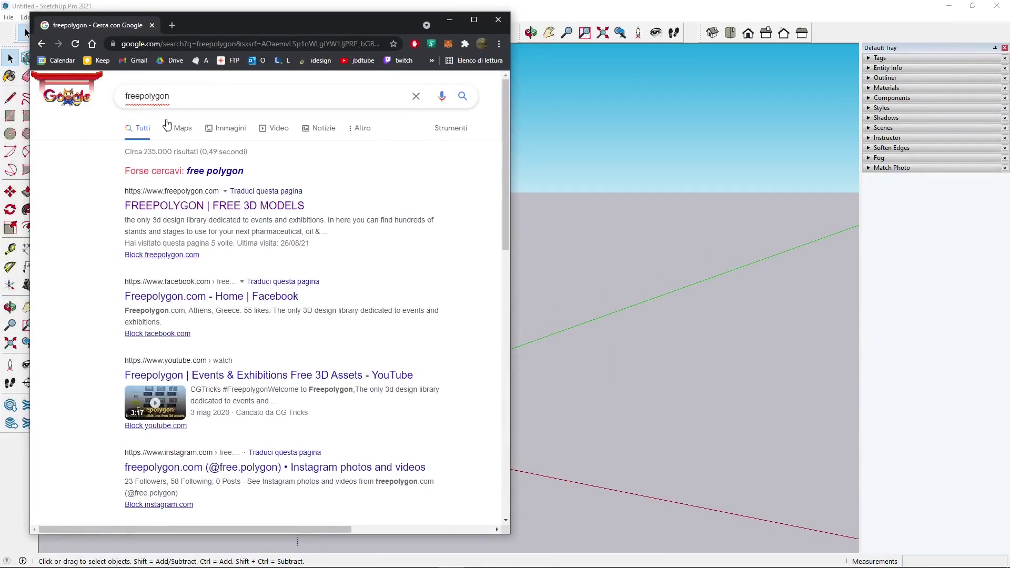
left_click(177, 205)
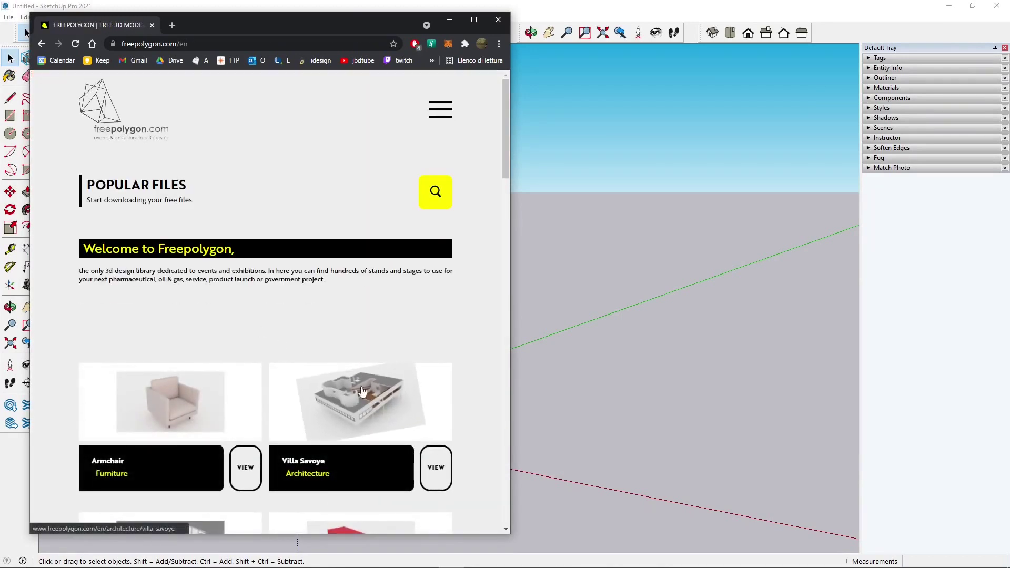
left_click_drag(511, 125, 816, 125)
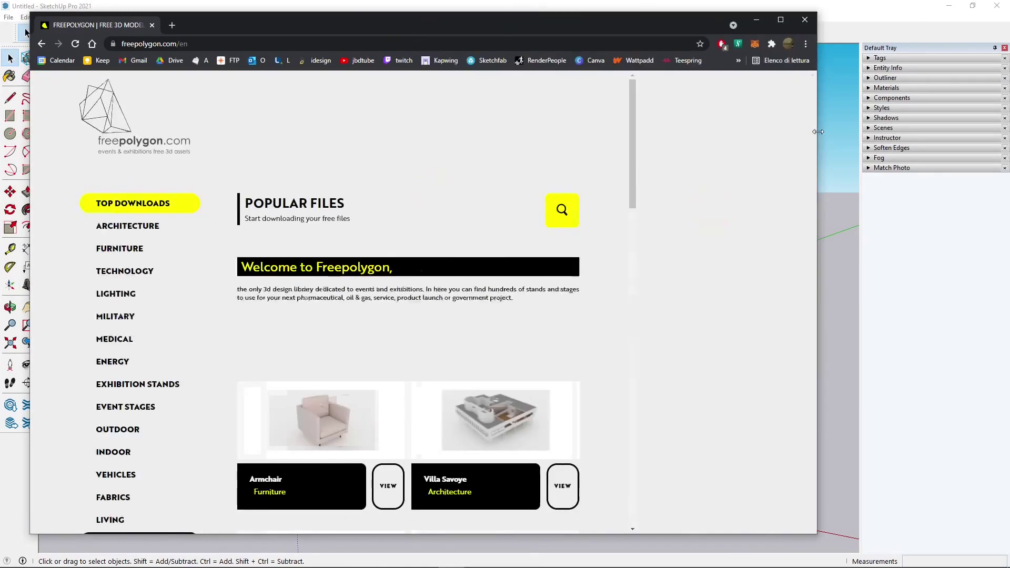
- Look at the Villa Savoye model page in the site's Architecture category and its download formats, then return to SketchUp
left_click(188, 229)
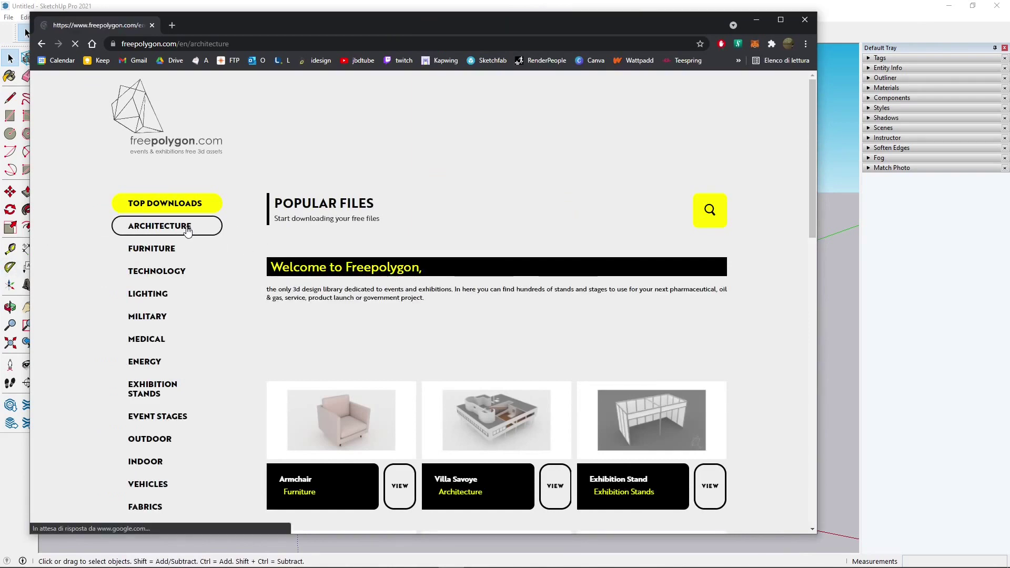
scroll(365, 336, "down", 1)
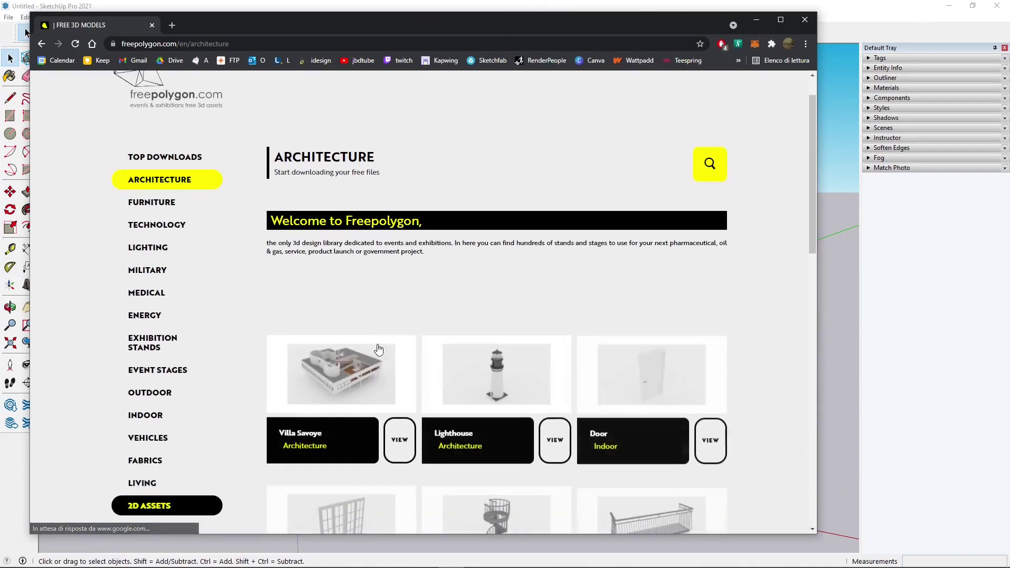
left_click(360, 383)
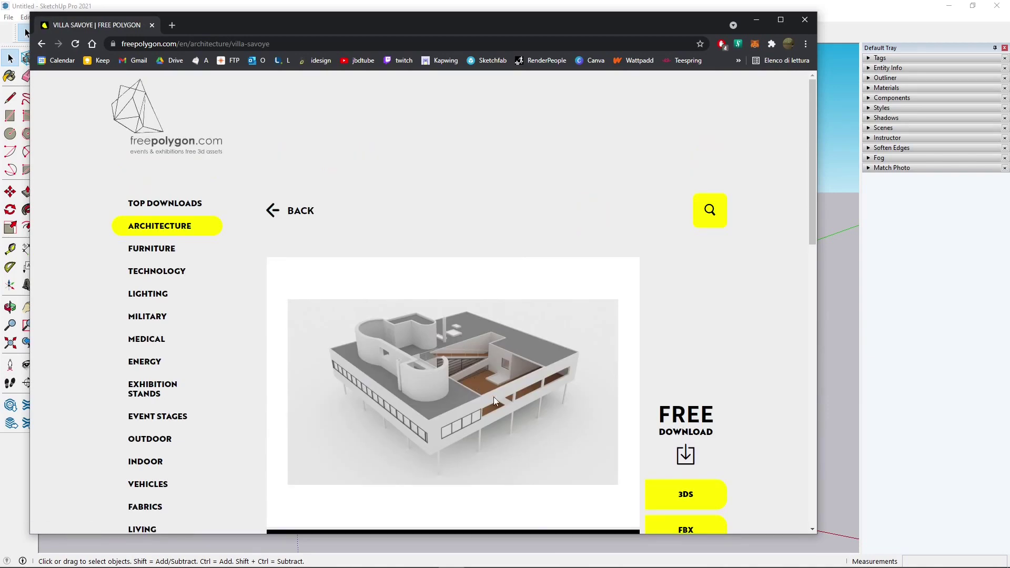
scroll(487, 392, "down", 2)
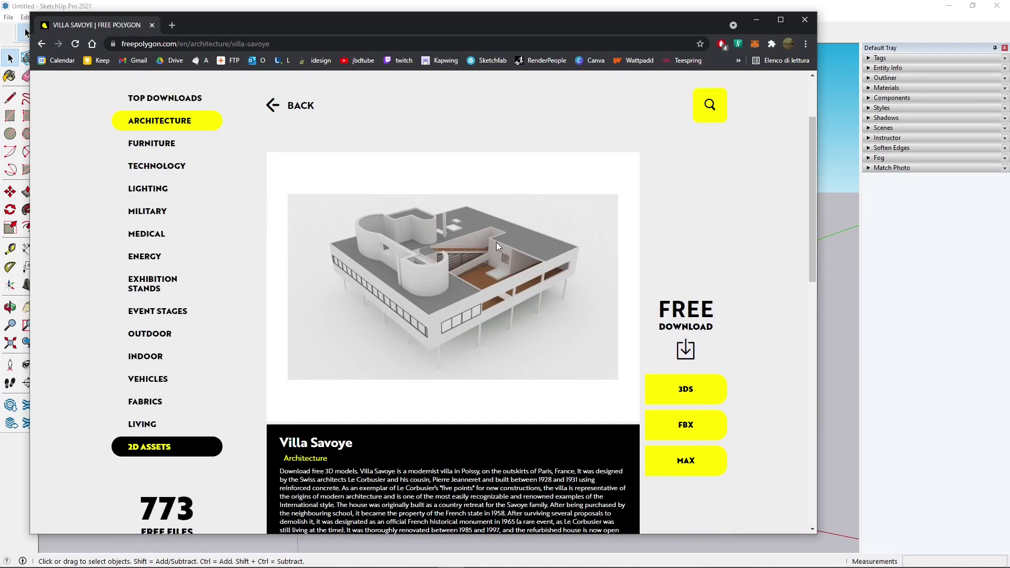
left_click(755, 24)
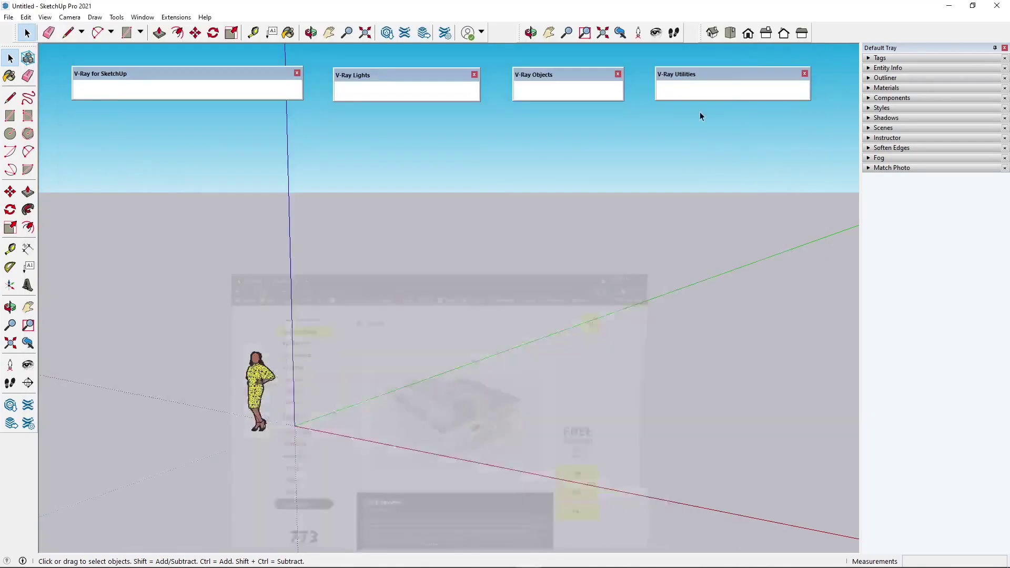
- Import the file lecorbusier.3DS into the empty model
left_click(8, 17)
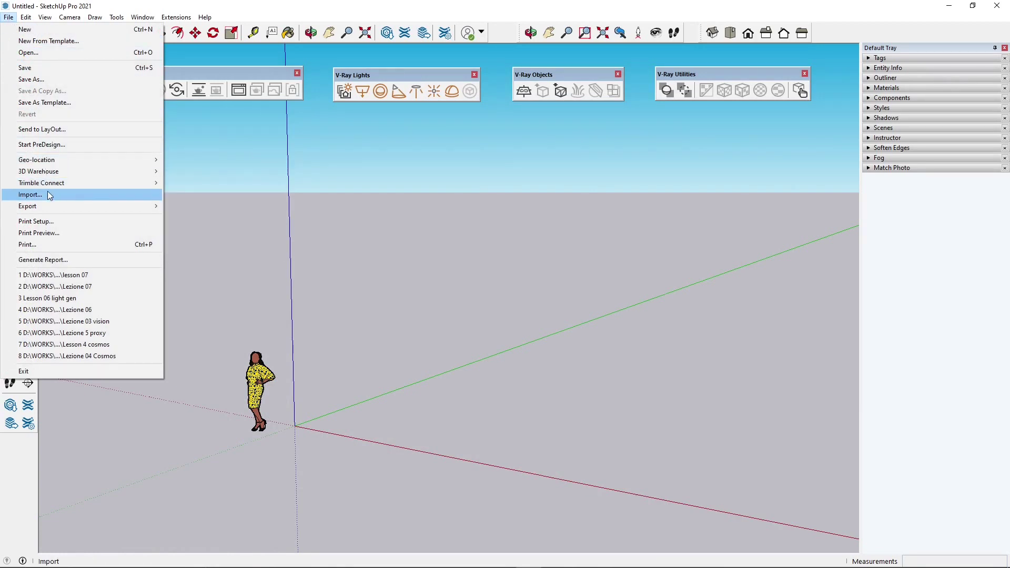
left_click(113, 197)
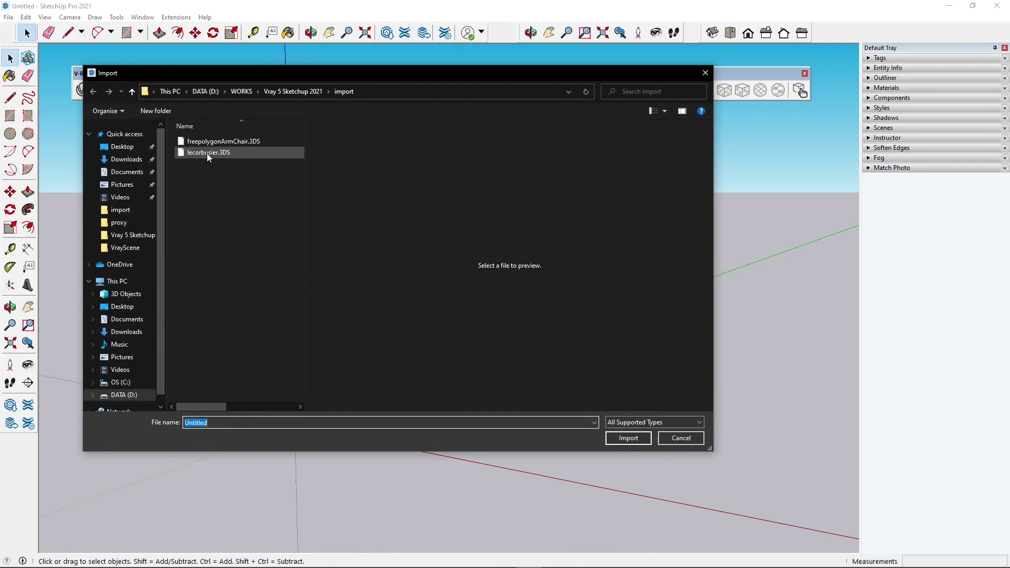
left_click(206, 152)
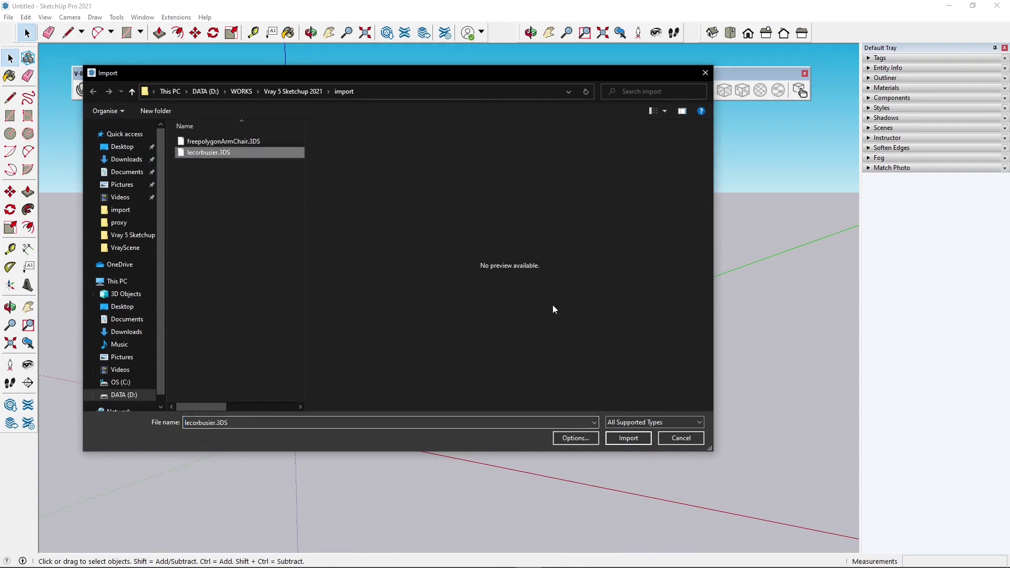
left_click(623, 439)
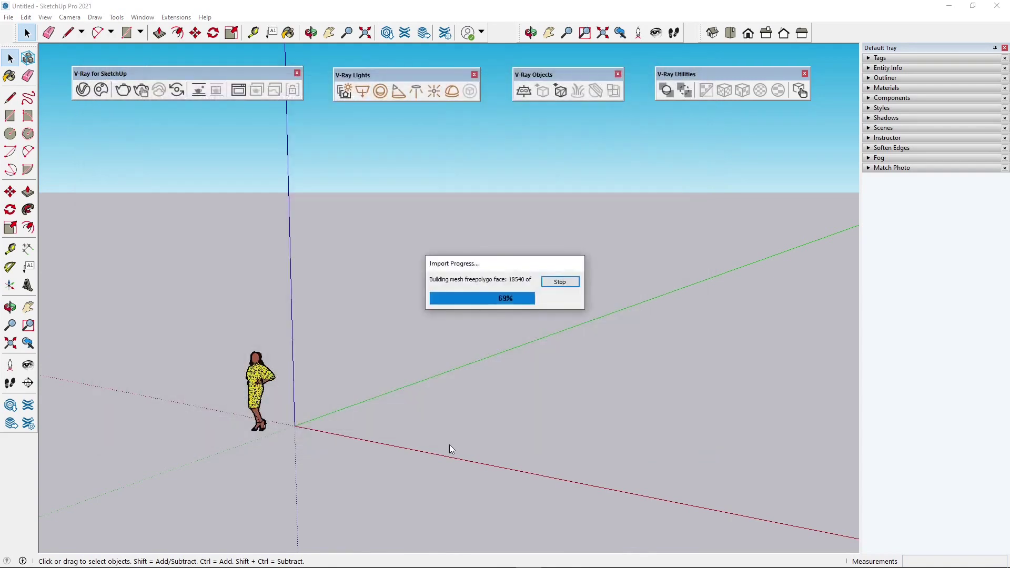
- Place the view inside the villa's brown-floored room, facing the far window row with the large side windows in frame
scroll(593, 379, "up", 3)
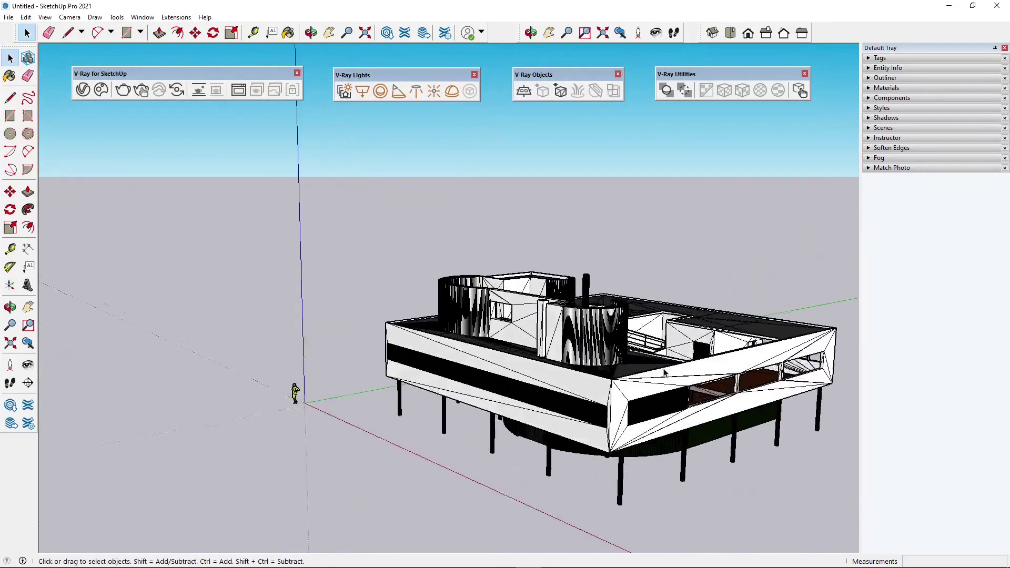
middle_click_drag(593, 379, 791, 376)
scroll(775, 318, "up", 8)
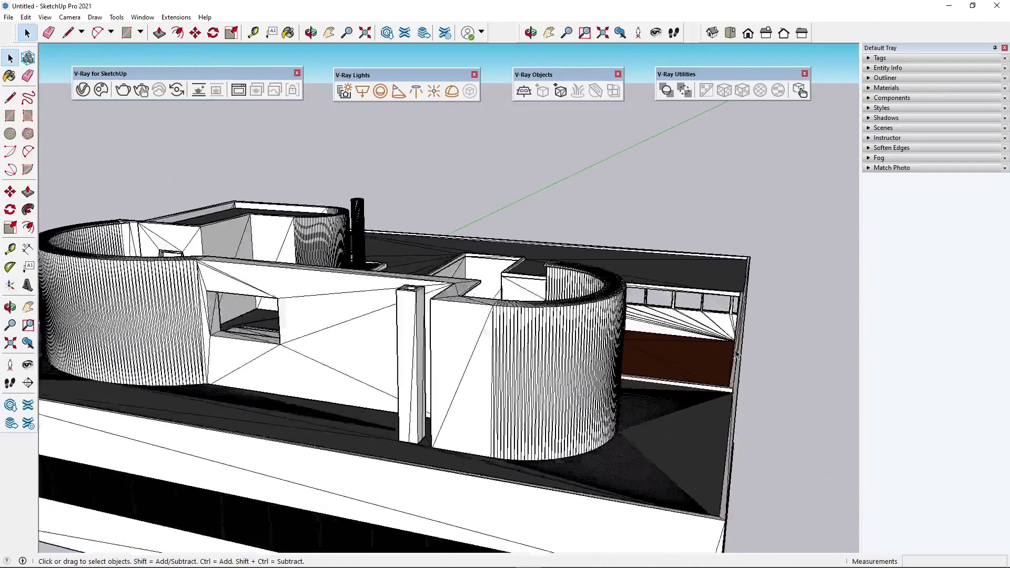
scroll(656, 304, "up", 2)
scroll(638, 361, "up", 5)
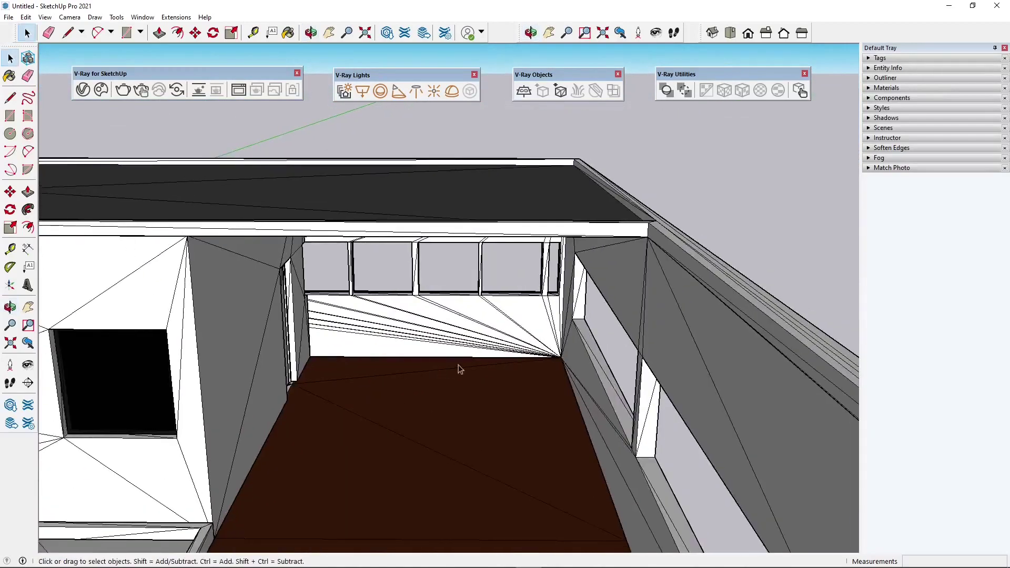
scroll(459, 368, "up", 5)
middle_click_drag(544, 311, 516, 287)
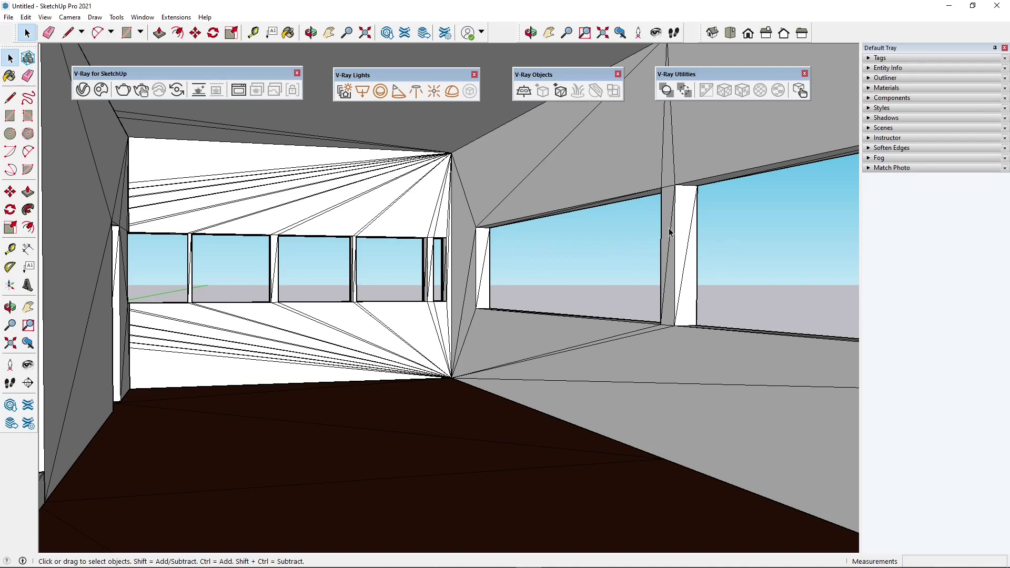
middle_click_drag(441, 287, 450, 279)
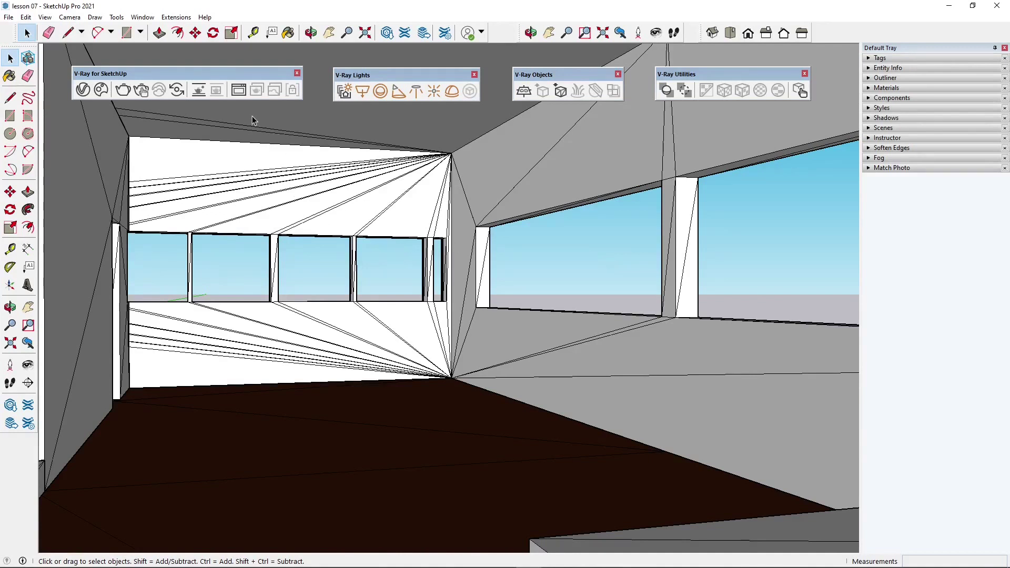
- Display the V-Ray Frame Buffer over the model and set the shadow time to 08:09
left_click(237, 92)
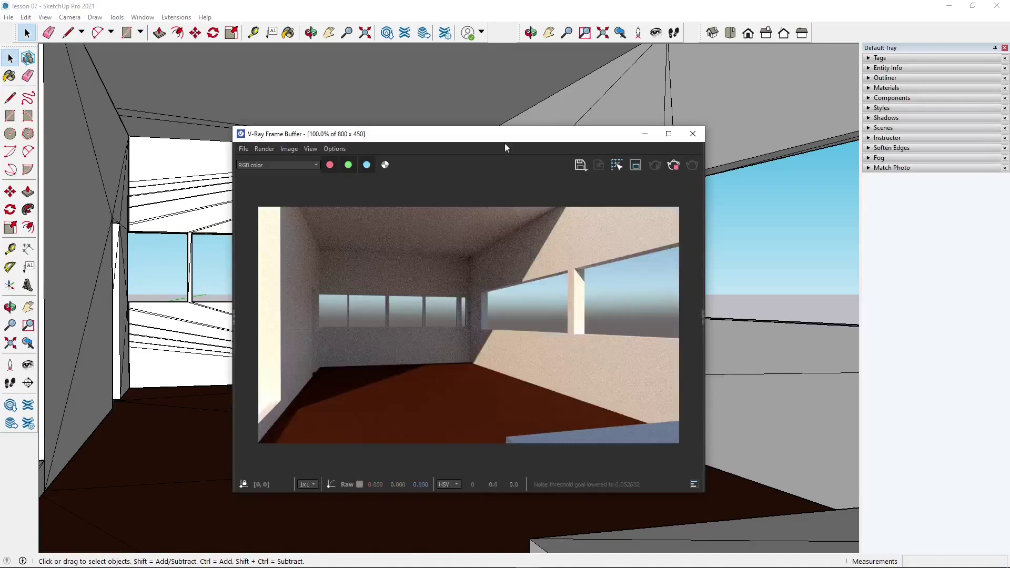
left_click_drag(510, 134, 491, 122)
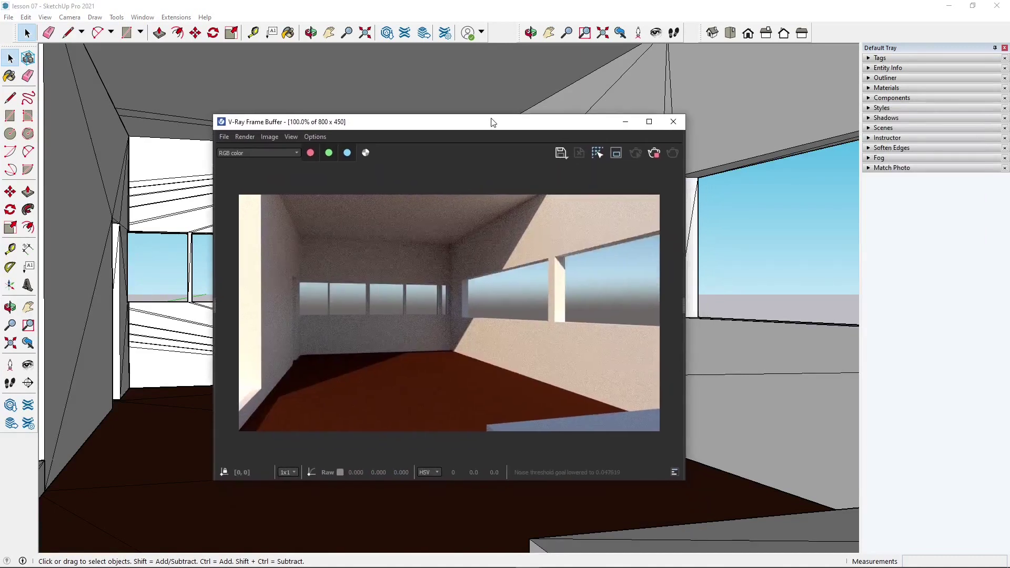
left_click(871, 118)
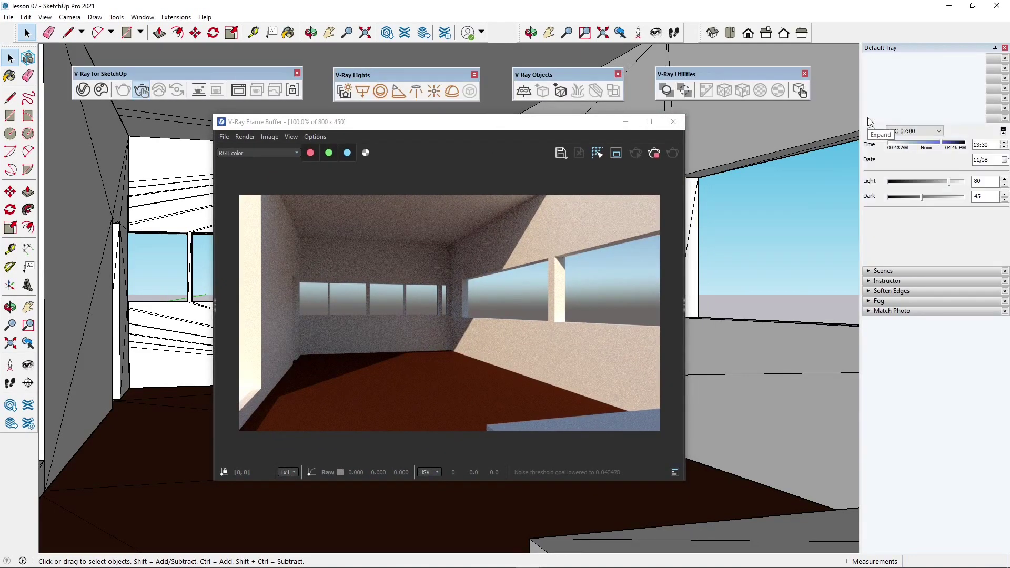
left_click_drag(939, 148, 902, 144)
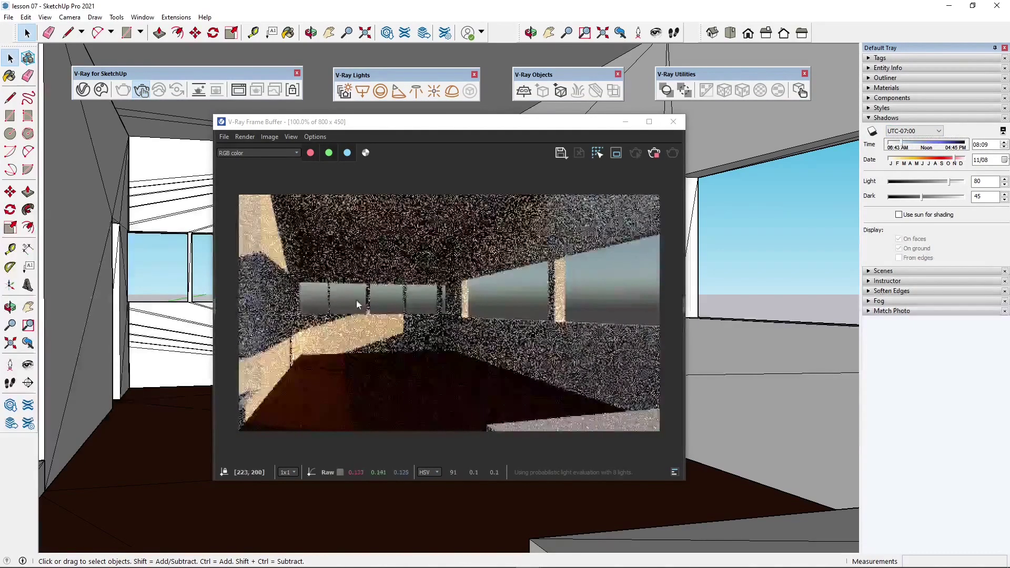
- Set the shadow time to 14:15 and the shadow date to 04/17
left_click(946, 143)
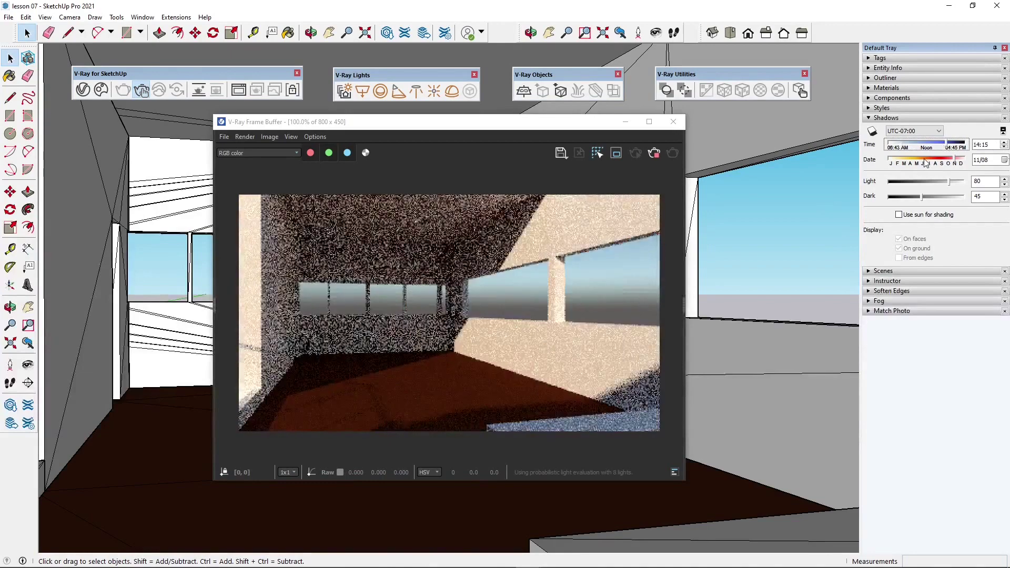
left_click(926, 161)
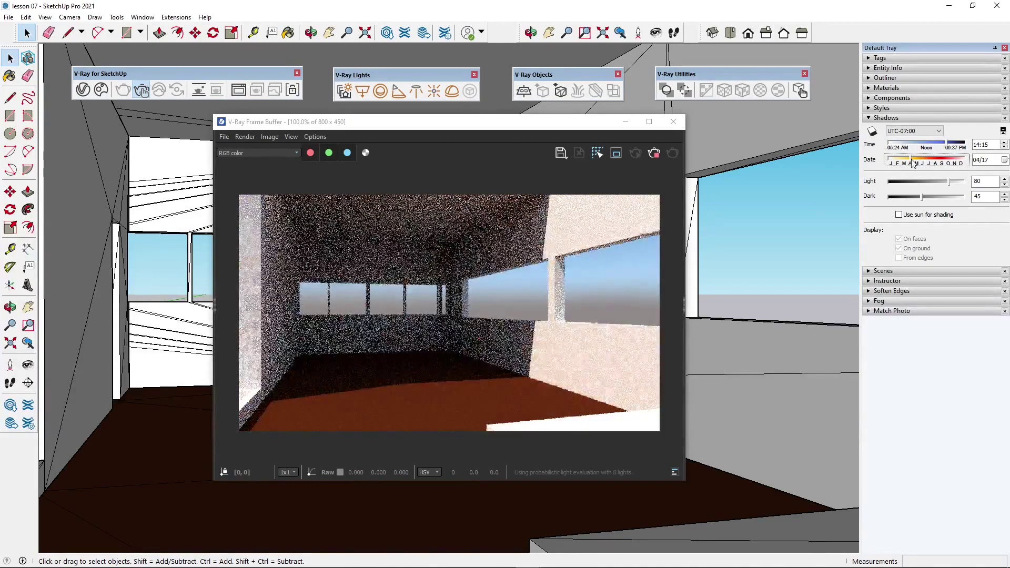
left_click(911, 160)
- Move the V-Ray Frame Buffer window aside to uncover part of the room in the model view
mouse_move(589, 122)
left_mouse_down()
mouse_move(788, 113)
mouse_move(800, 132)
mouse_move(733, 139)
mouse_move(782, 134)
left_mouse_up()
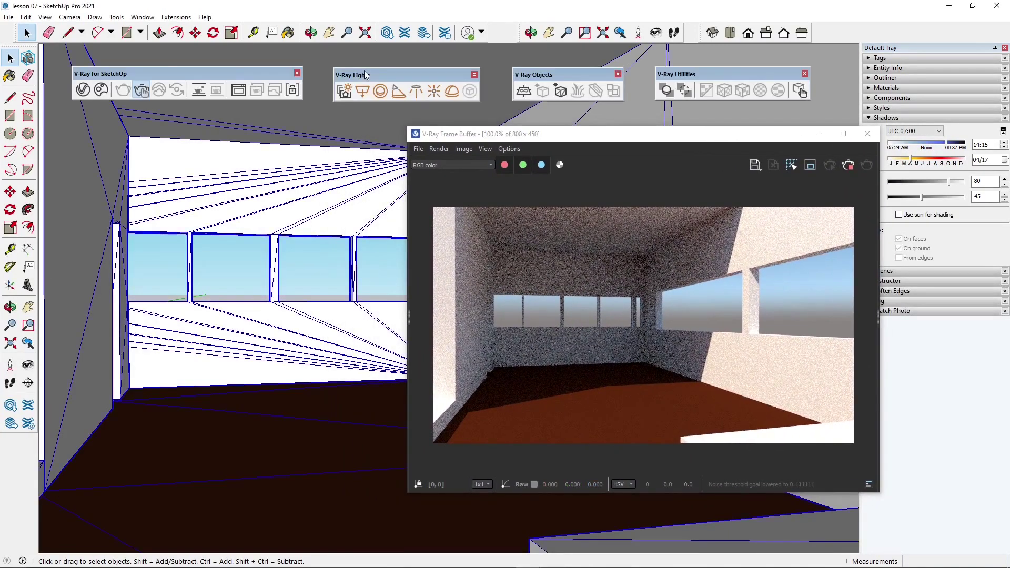
left_click(392, 126)
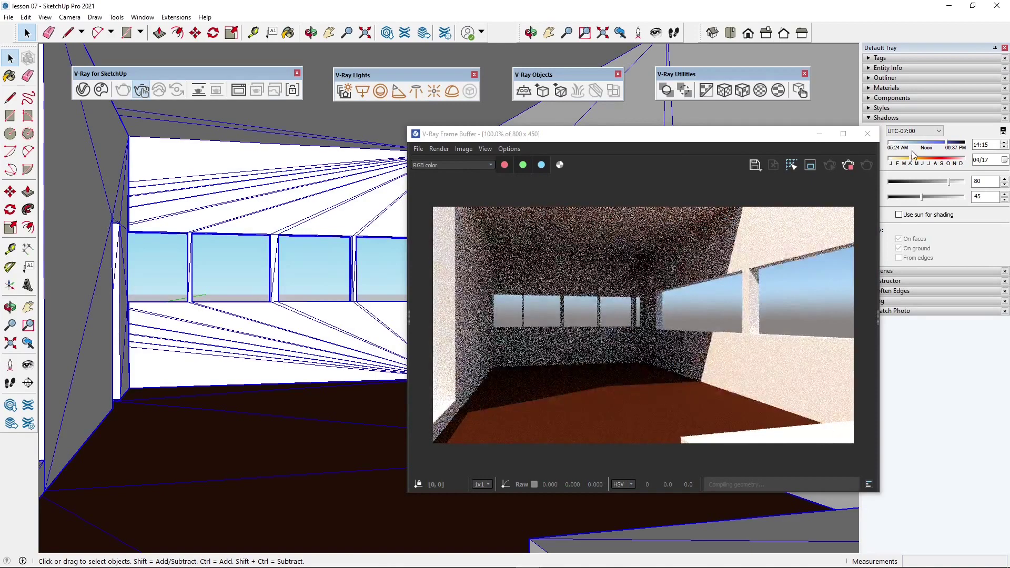
mouse_move(783, 138)
left_mouse_down()
mouse_move(756, 140)
mouse_move(769, 141)
left_mouse_up()
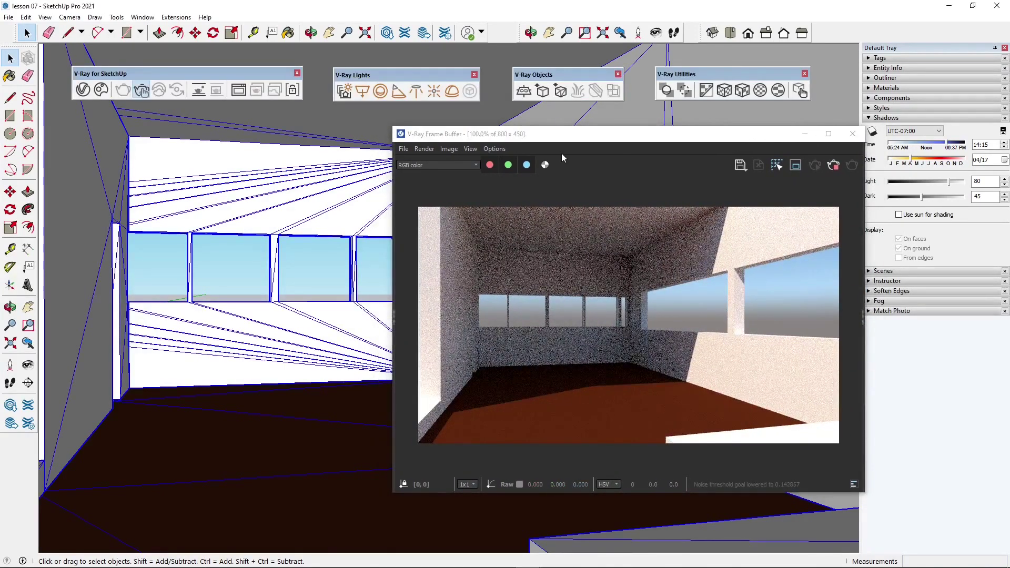
left_click_drag(557, 133, 578, 135)
left_click(401, 190)
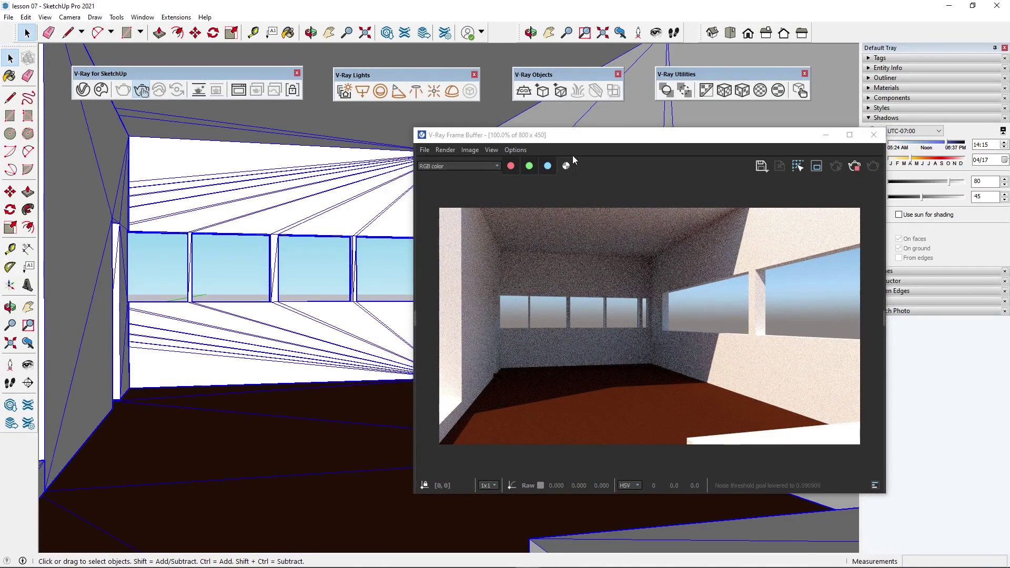
left_click_drag(572, 135, 580, 135)
left_click(156, 158)
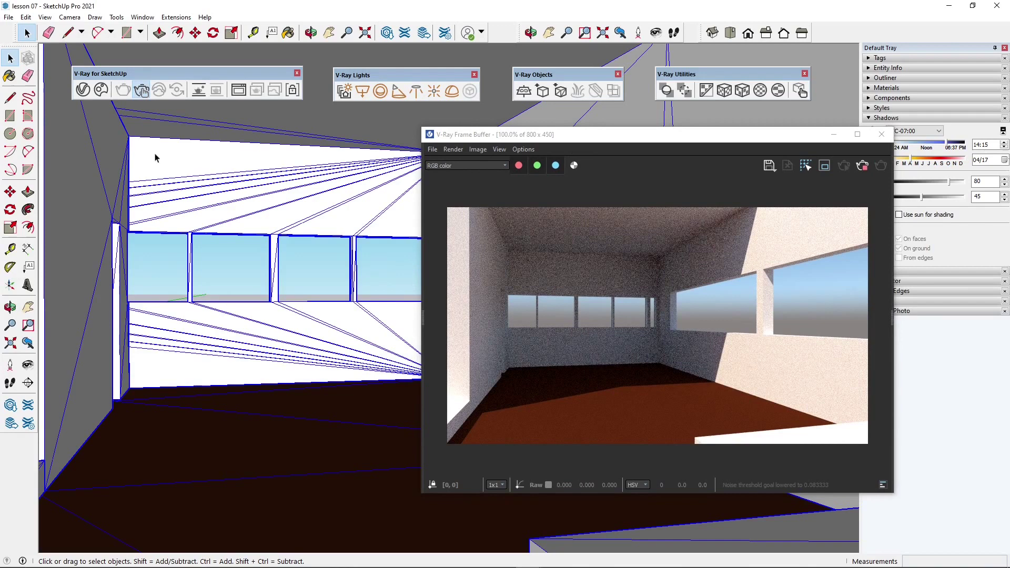
- Open the V-Ray Asset Editor beside the Frame Buffer, list only the lights and select SunLight
left_click(82, 90)
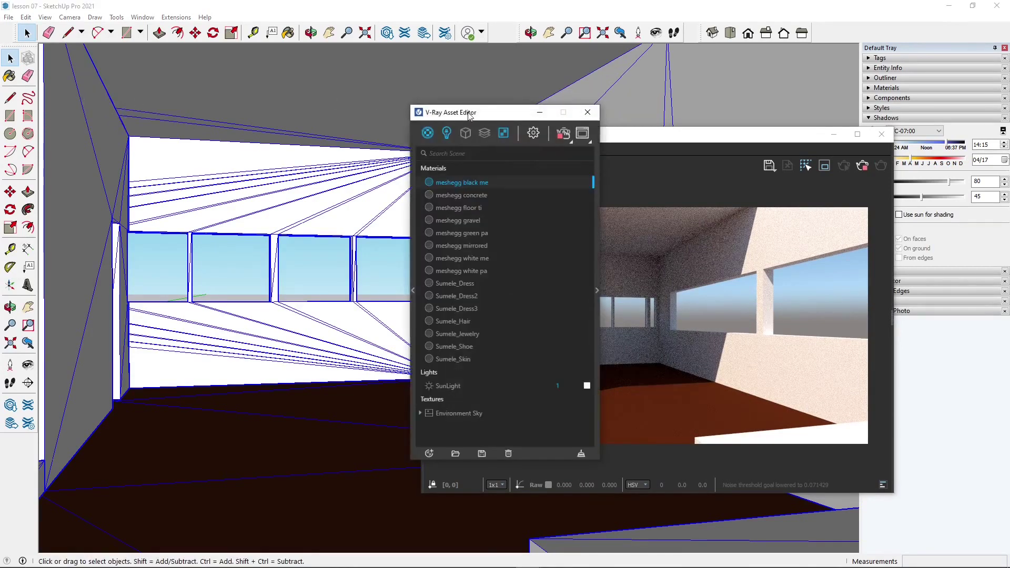
left_click_drag(469, 116, 171, 131)
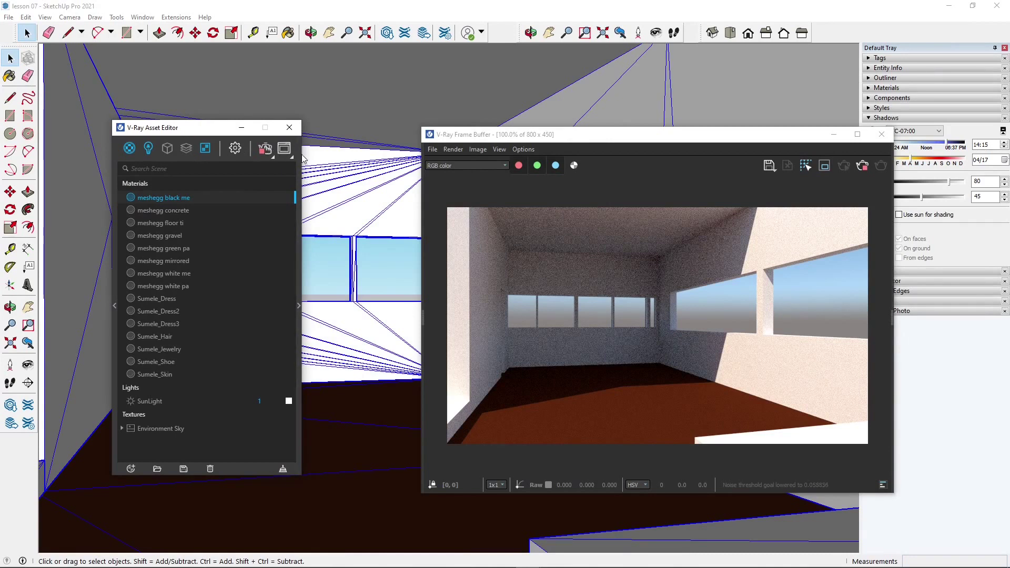
left_click(148, 150)
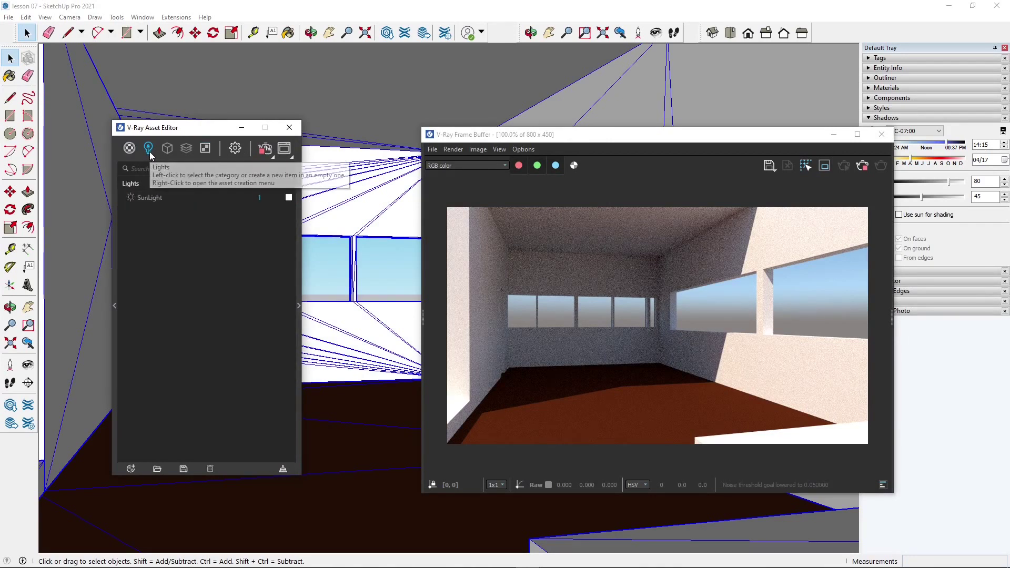
left_click(160, 198)
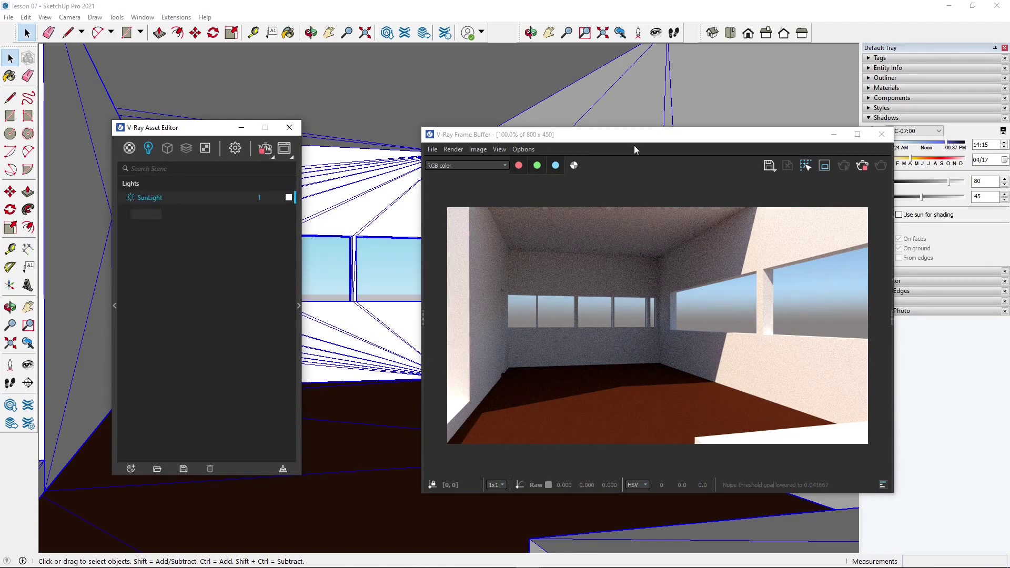
- Toggle SunLight off and on to compare the room's render, ending with it off
left_click(130, 198)
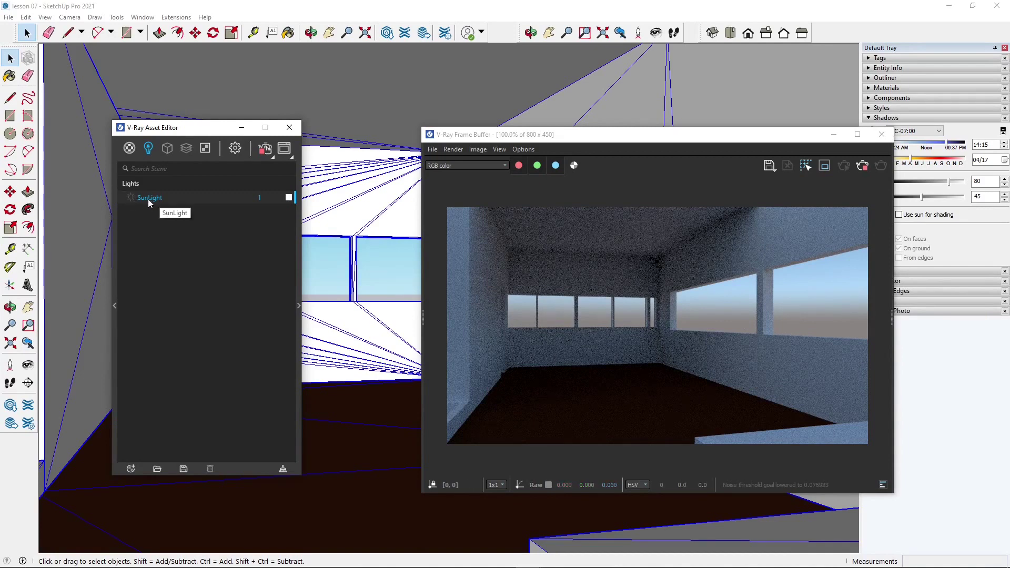
left_click(130, 198)
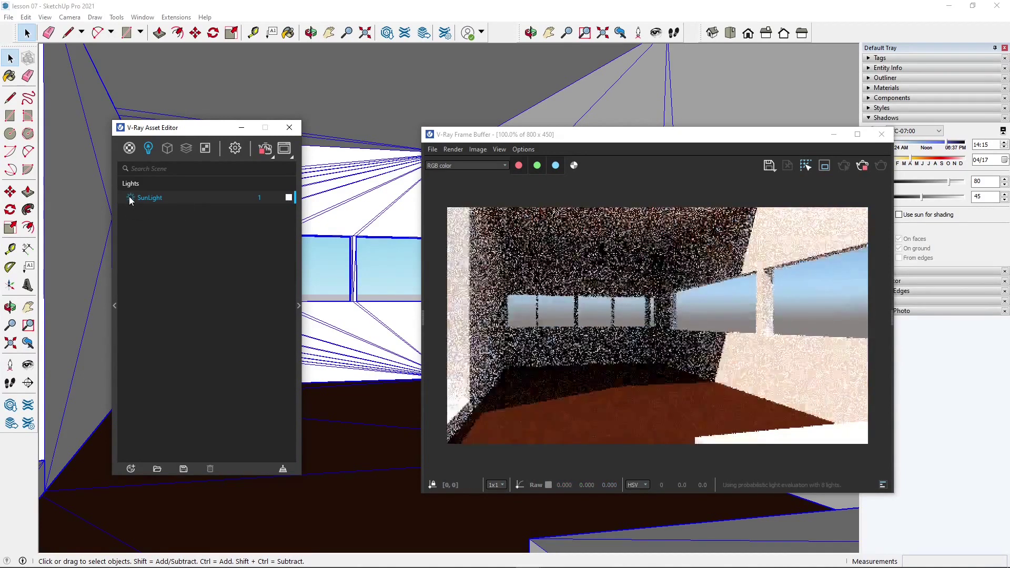
left_click(130, 197)
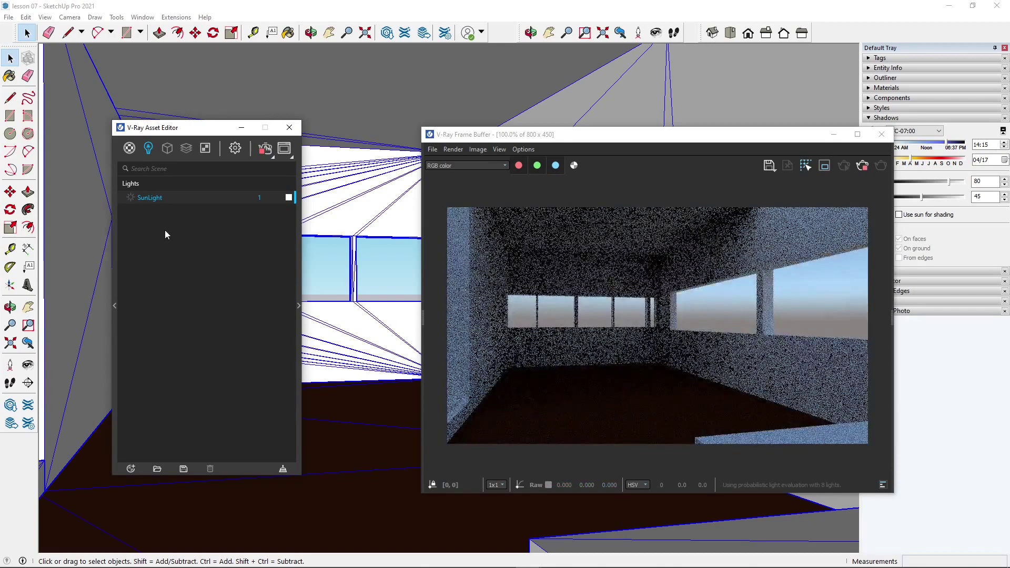
left_click_drag(674, 134, 661, 131)
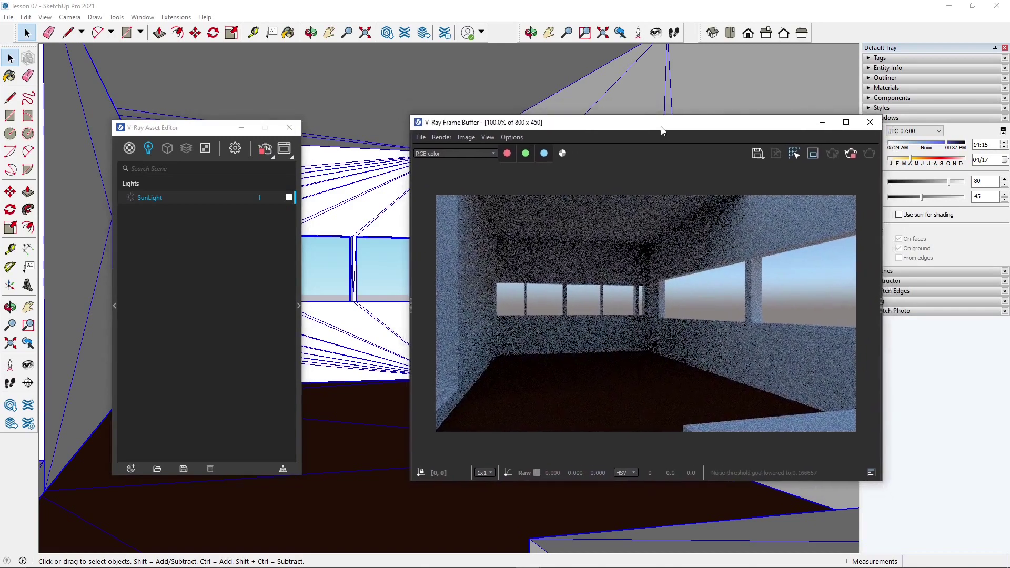
- List the texture assets, expand Environment Sky and switch its linked SunLight back on
left_click(206, 149)
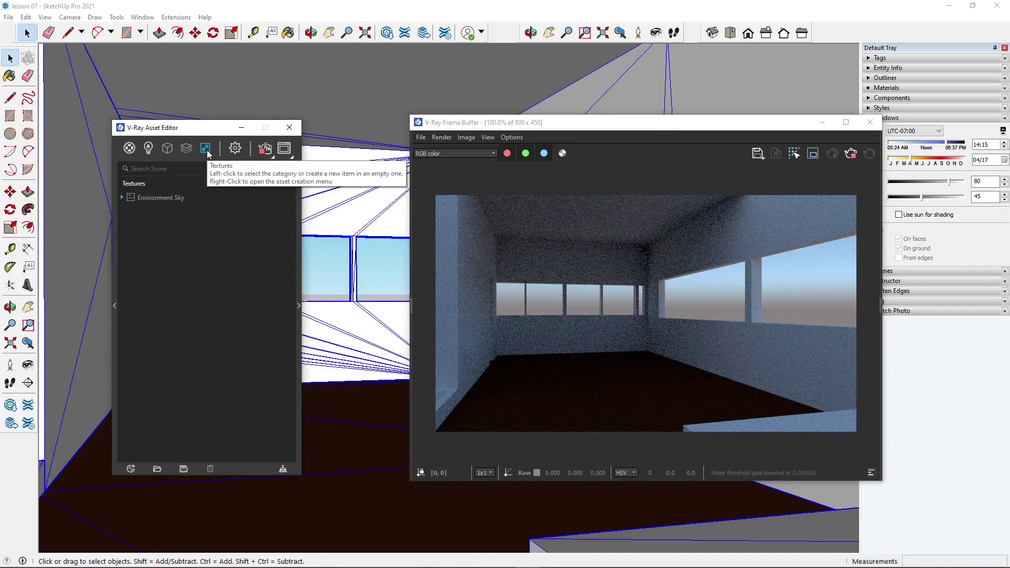
left_click(148, 197)
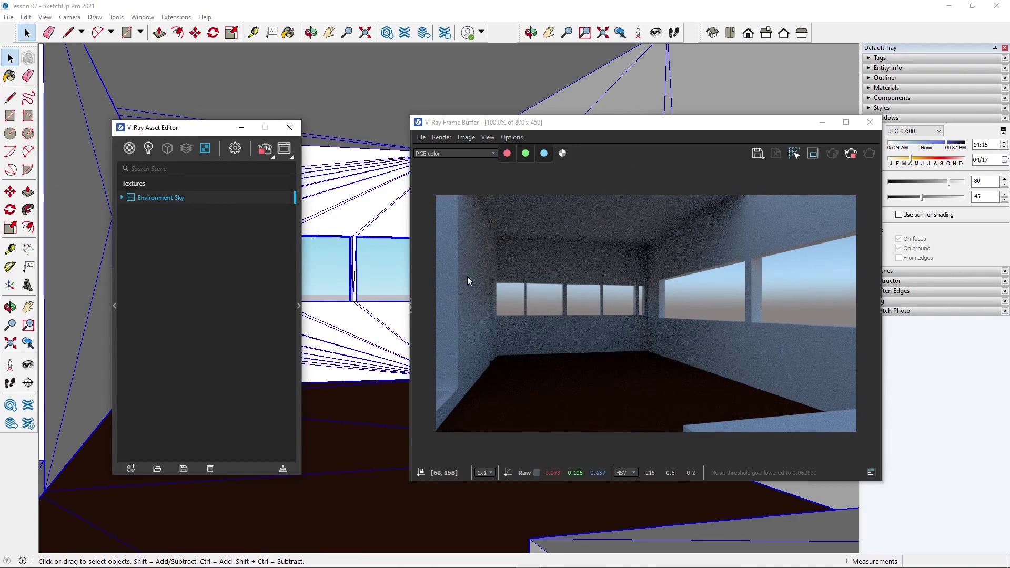
left_click(122, 197)
left_click(155, 210)
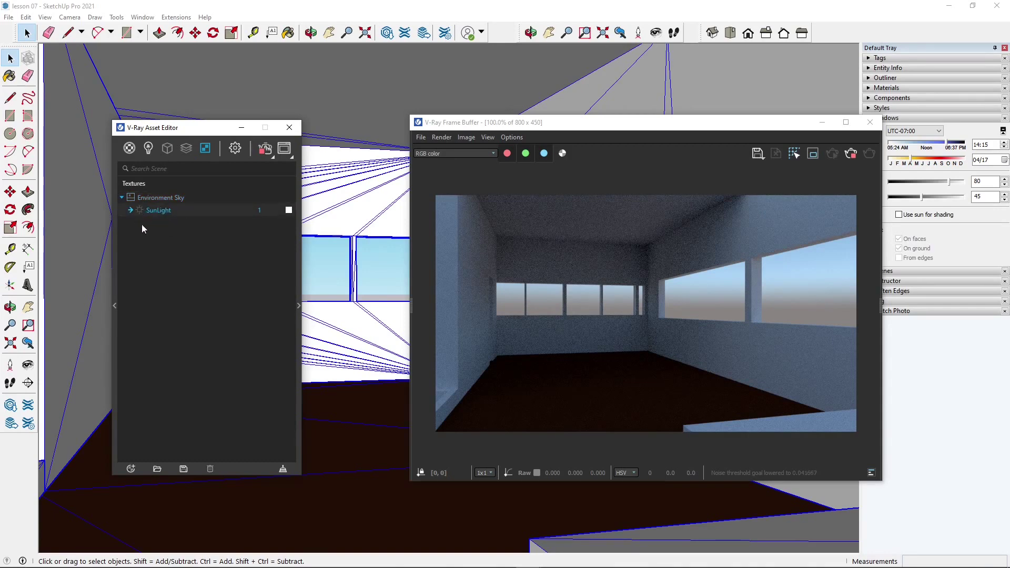
left_click(140, 211)
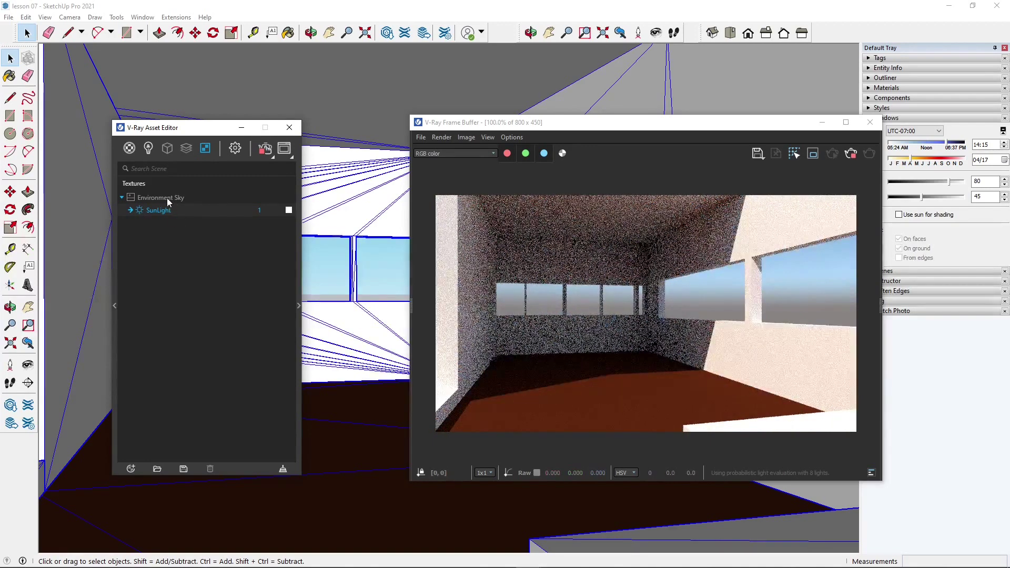
- Inspect Environment Sky and its linked SunLight by selecting each, and collapse the sky texture
left_click(166, 197)
left_click(159, 211)
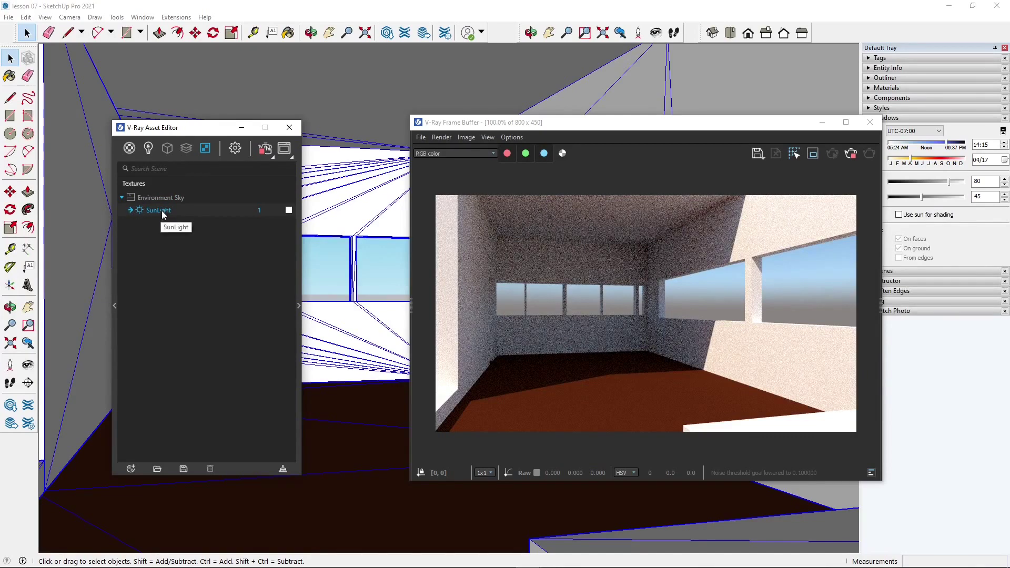
left_click(161, 199)
left_click(121, 197)
- Move the V-Ray Frame Buffer and Asset Editor windows aside to uncover the V-Ray Lights toolbar
left_click_drag(648, 126, 650, 127)
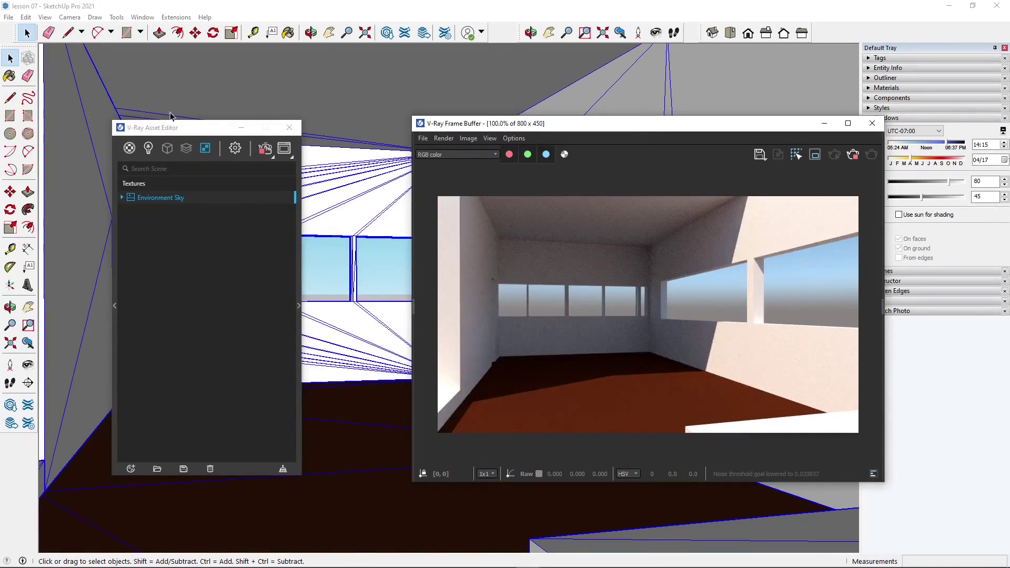
left_click_drag(171, 127, 370, 176)
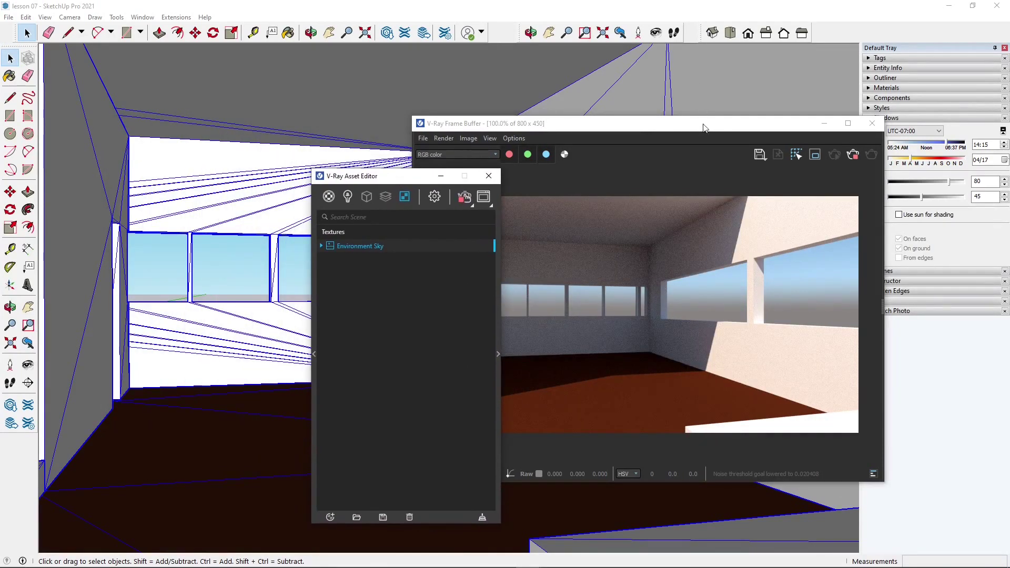
left_click_drag(704, 128, 793, 98)
left_click_drag(404, 177, 440, 189)
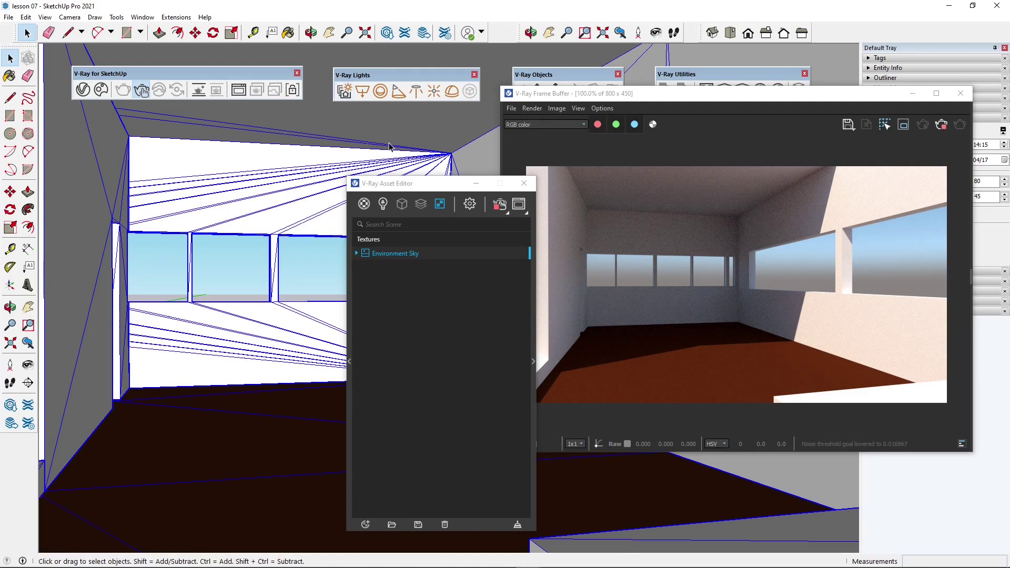
- Open V-Ray Light Gen, enlarge its window and arrange it beside the Asset Editor
left_click(349, 99)
left_click_drag(502, 109, 216, 119)
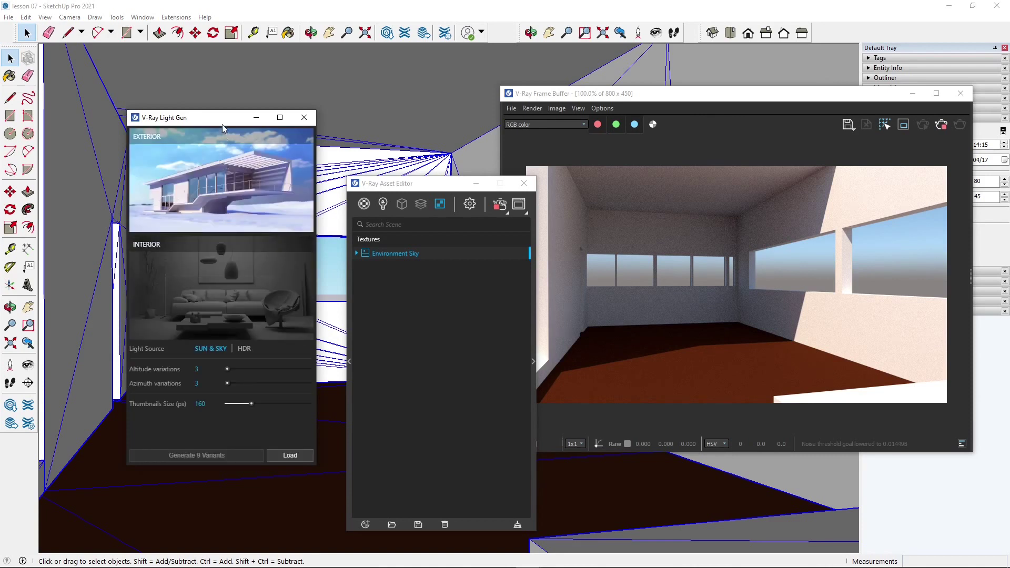
left_click_drag(222, 124, 182, 98)
left_click_drag(293, 440, 338, 529)
left_click_drag(244, 94, 229, 99)
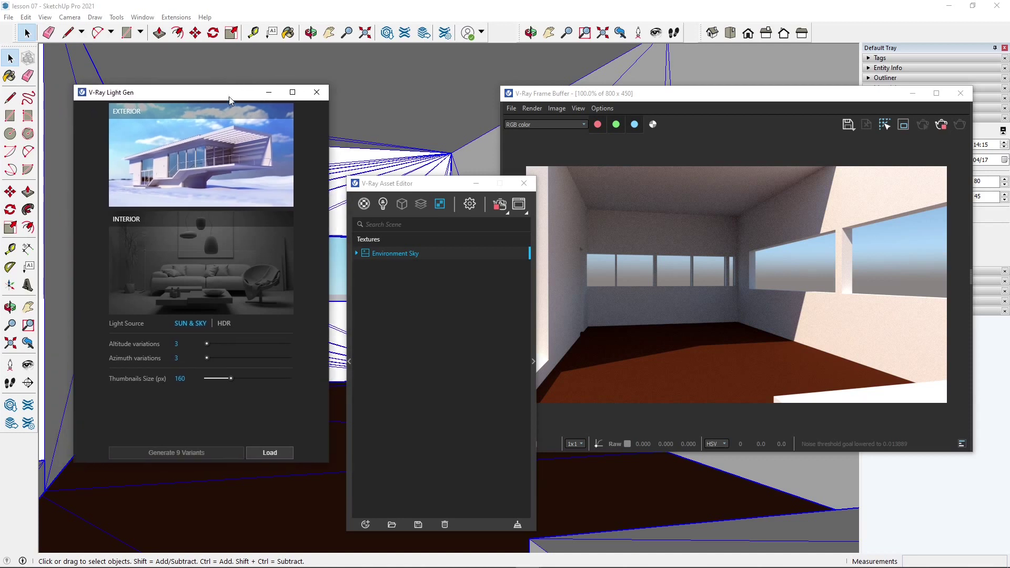
left_click_drag(425, 189, 416, 194)
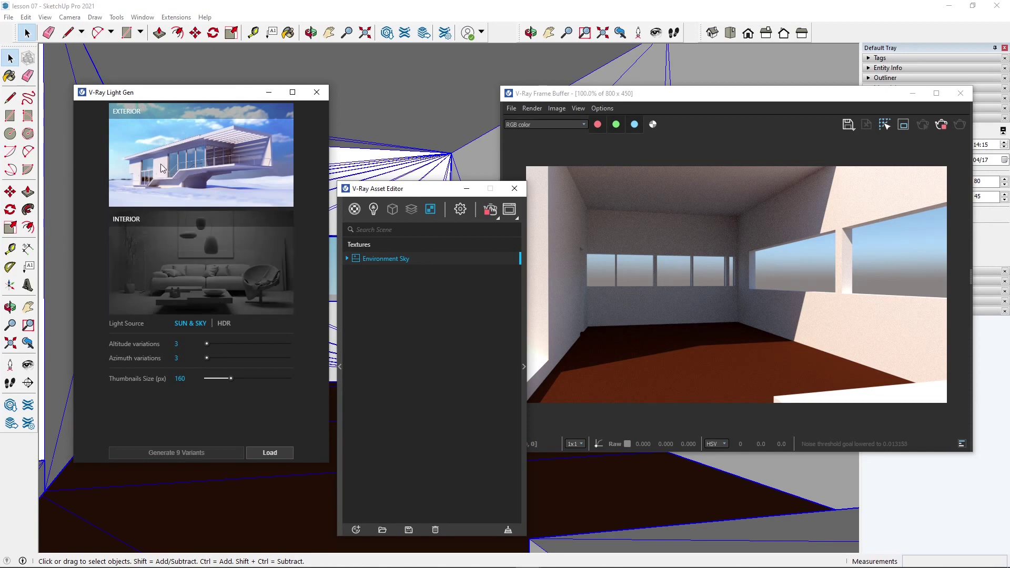
- View Light Gen's HDR options, and set it to the Interior scene type with Sun & Sky as the light source
left_click(223, 322)
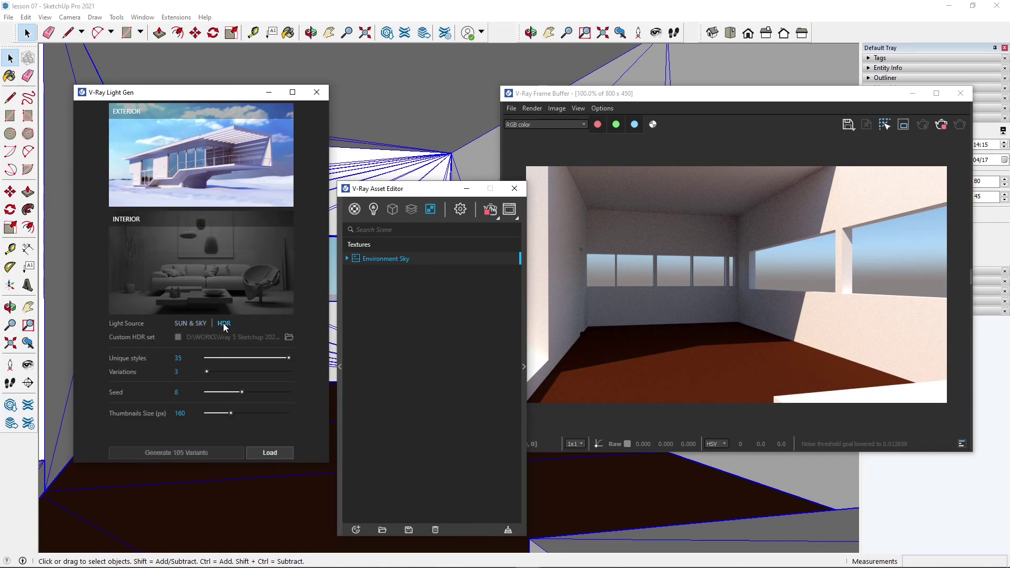
left_click(195, 324)
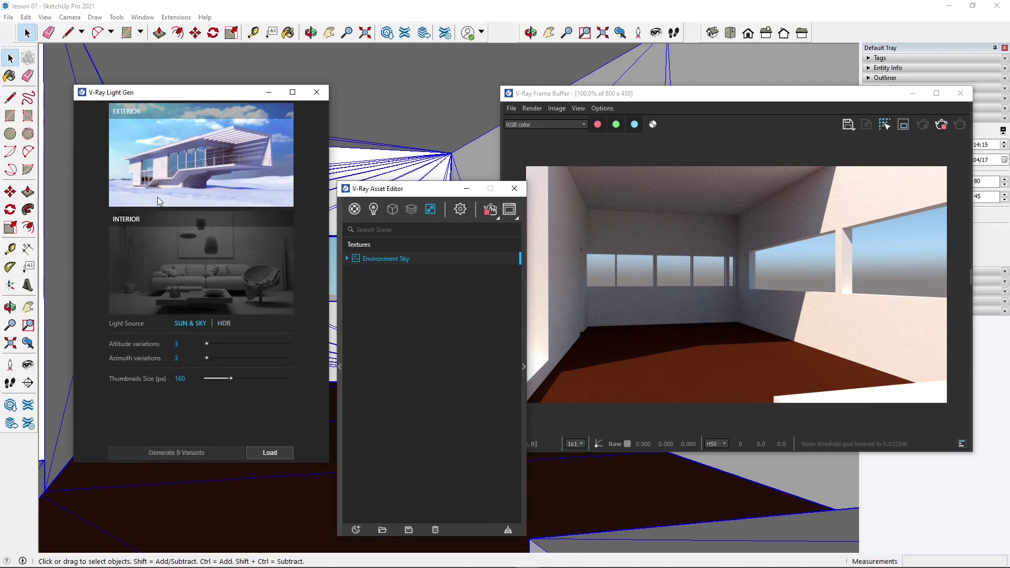
left_click(154, 257)
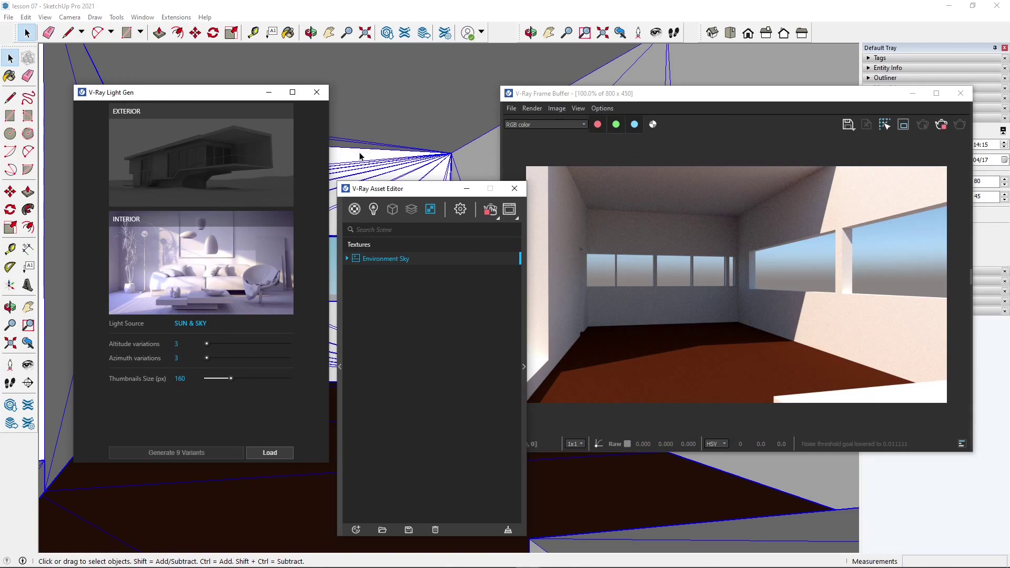
left_click_drag(417, 78, 421, 74)
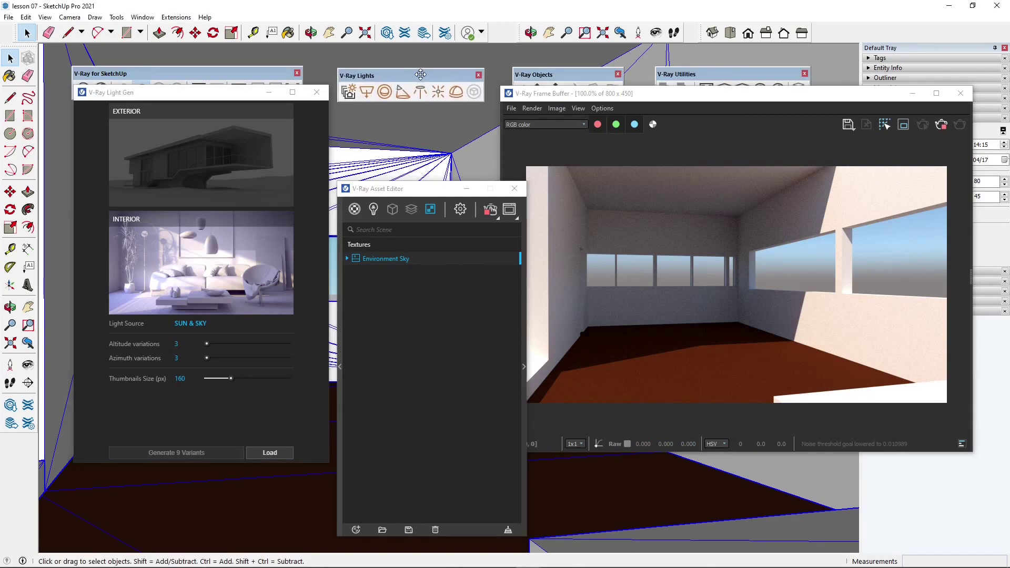
left_click(197, 96)
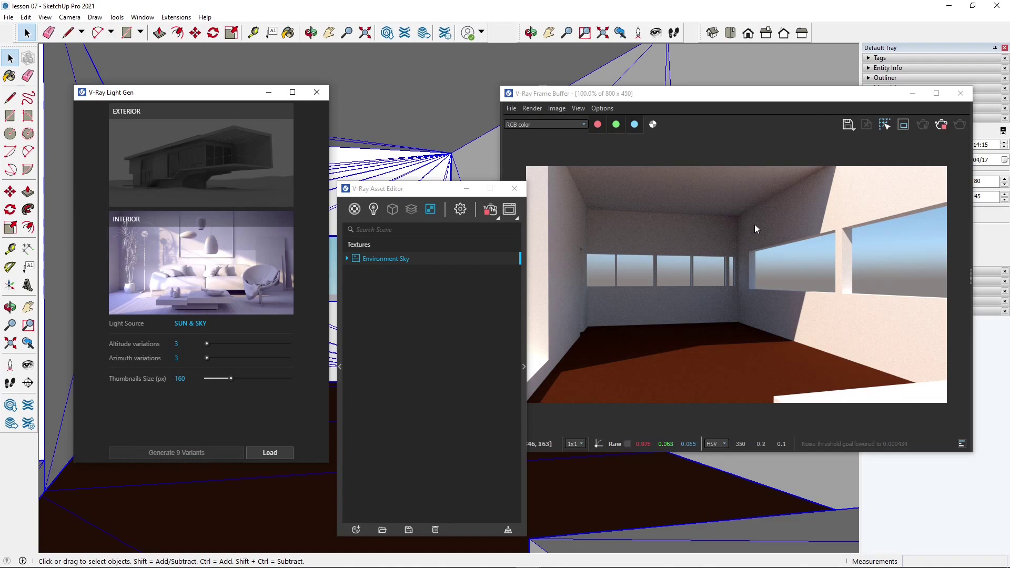
- Stop the running interactive render and generate 9 interior lighting variants in Light Gen
left_click(948, 136)
left_click(941, 125)
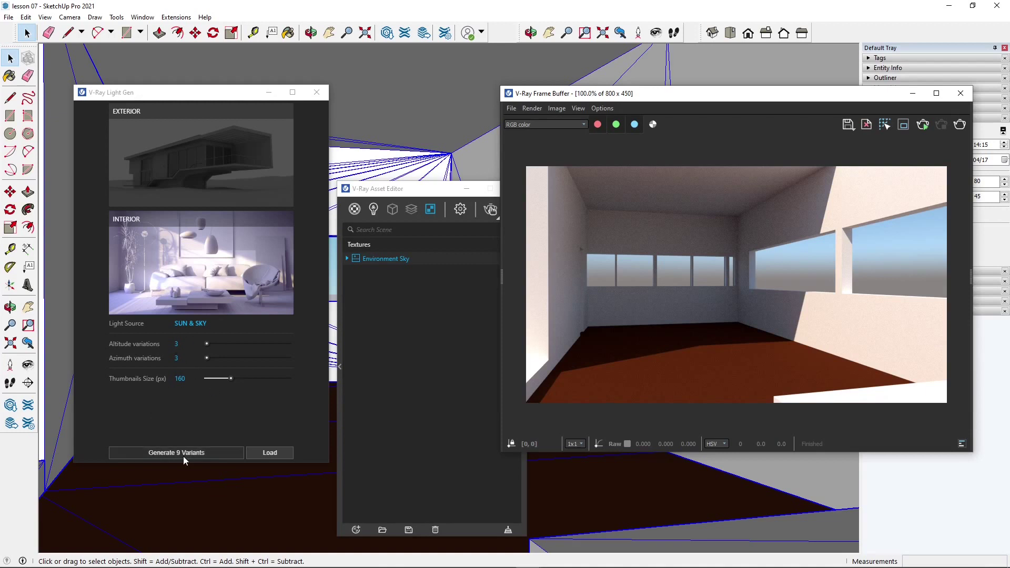
left_click(169, 454)
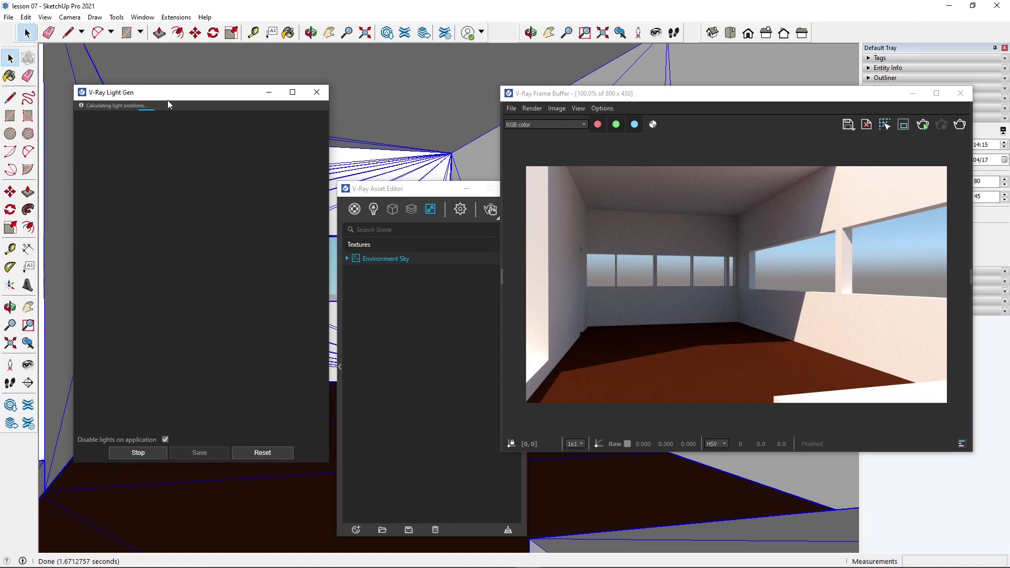
- List the lights in the Asset Editor and apply the first, dark sunset variant from Light Gen to the scene
left_click(430, 194)
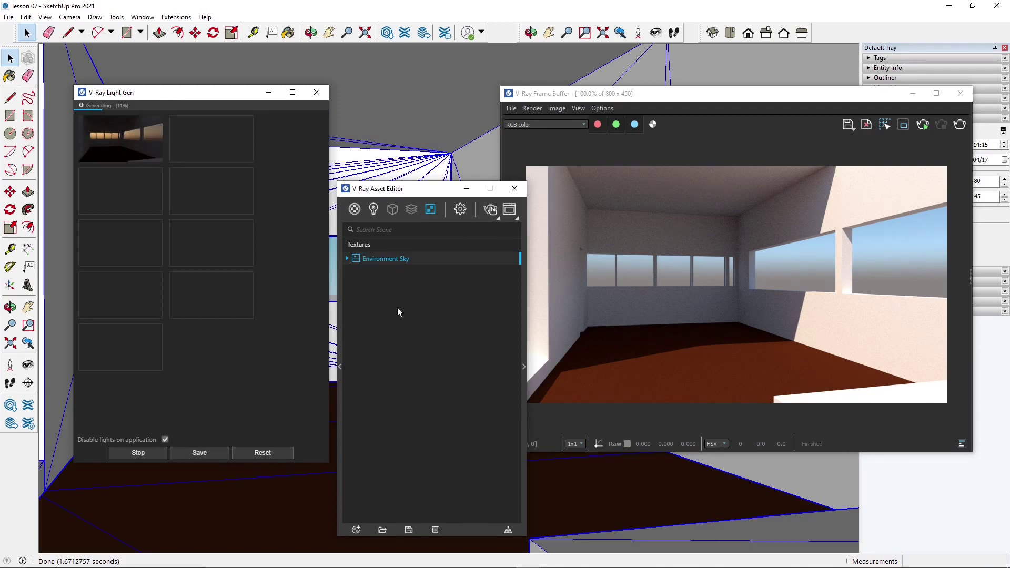
left_click(371, 212)
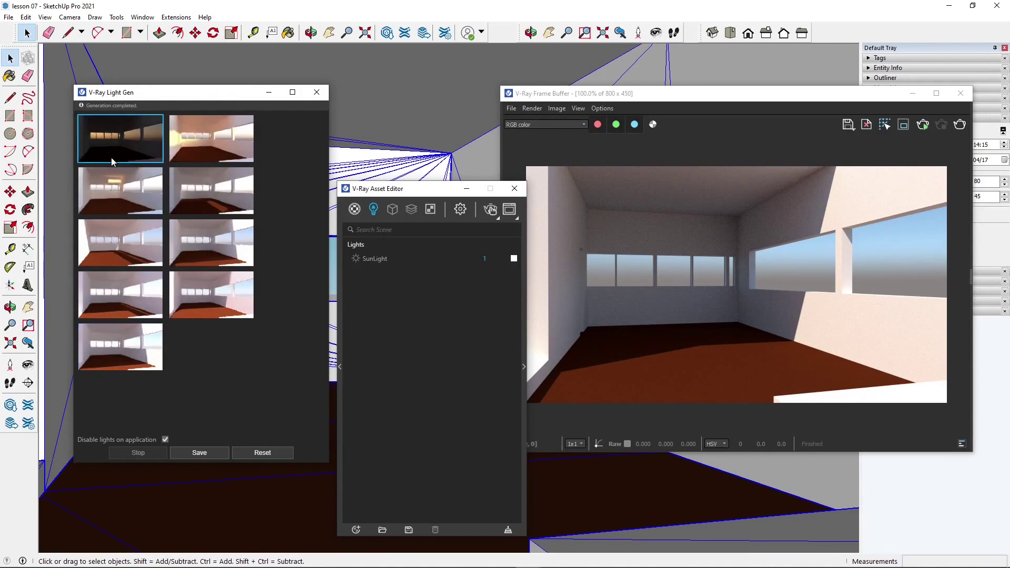
left_click(110, 143)
left_click(377, 258)
left_click(374, 272)
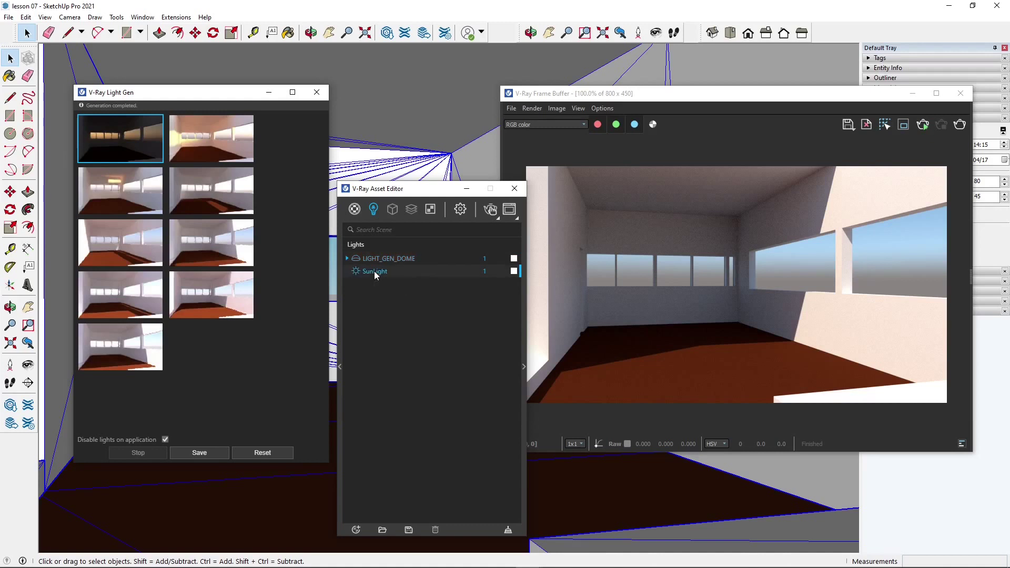
left_click_drag(418, 189, 394, 181)
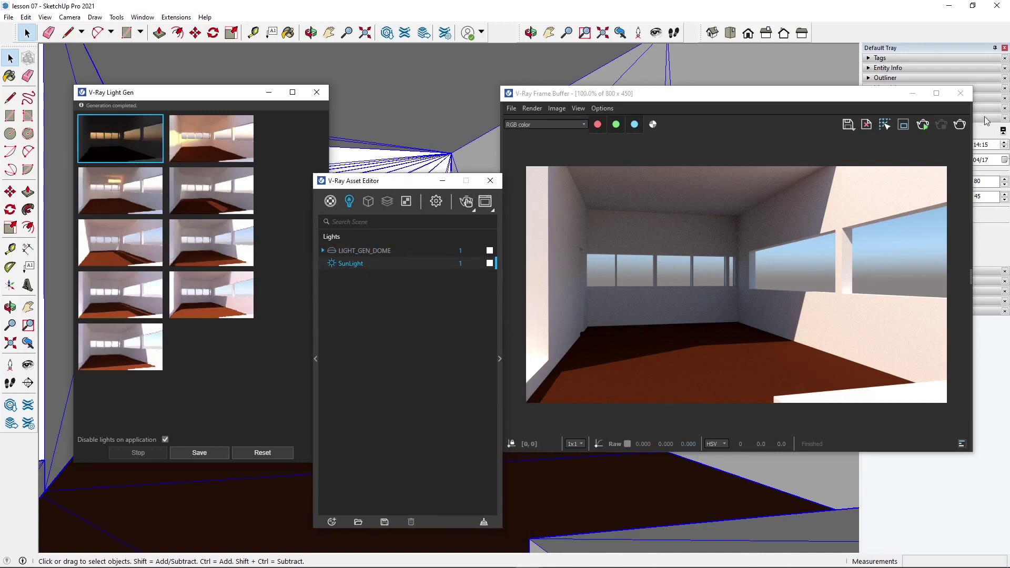
- Render the room with the applied variant and reposition the Frame Buffer so the Asset Editor stays accessible
left_click(926, 126)
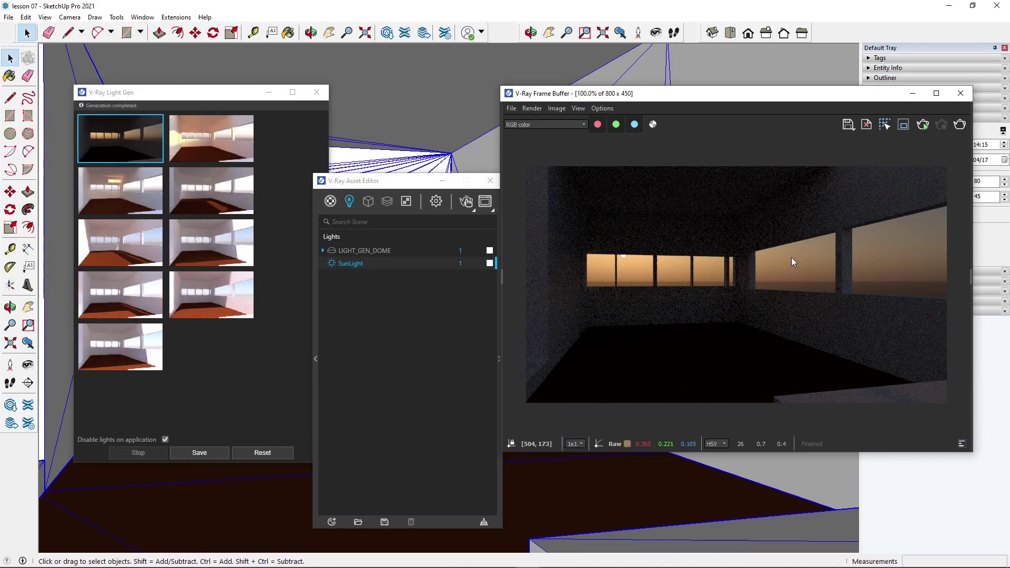
left_click_drag(694, 93, 633, 89)
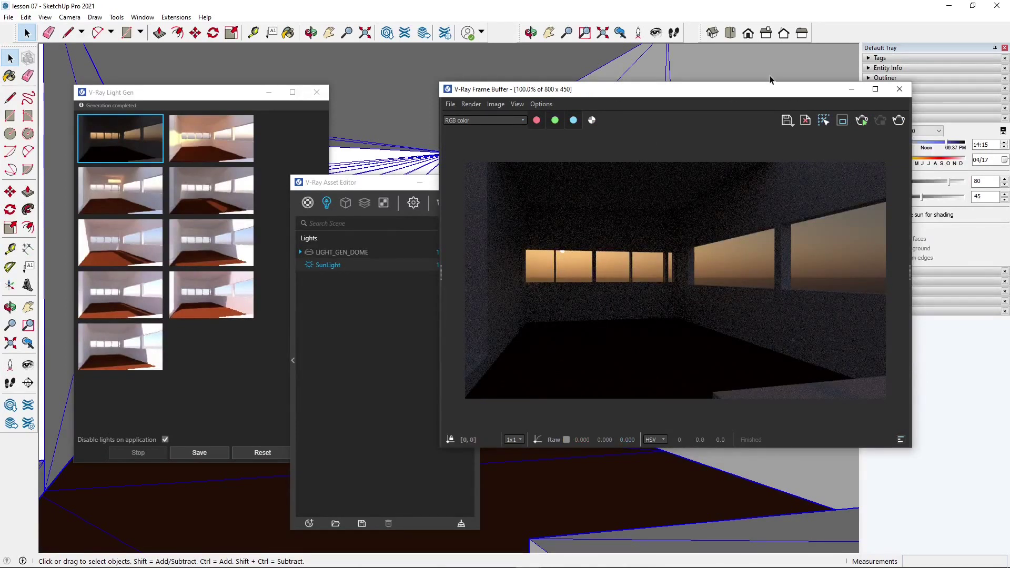
left_click_drag(760, 85, 754, 84)
left_click(401, 187)
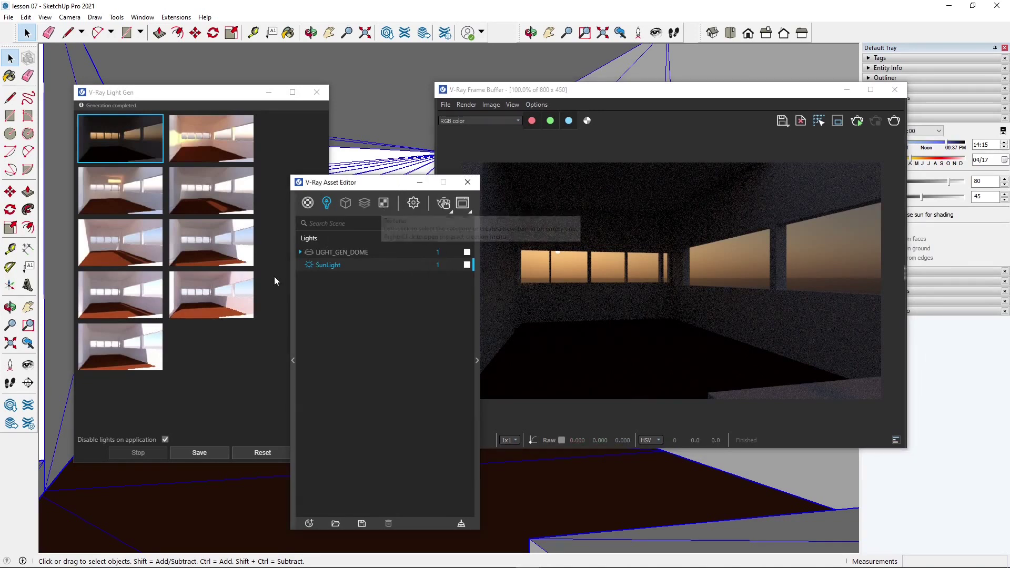
- Expand LIGHT_GEN_DOME and its SKY texture to inspect the SunLight linked to it
left_click(300, 253)
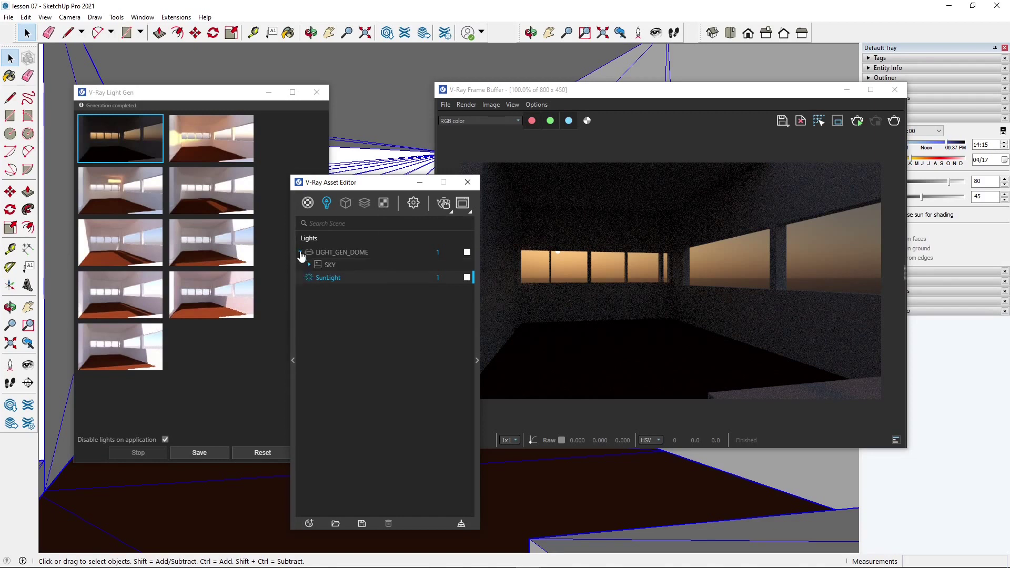
left_click(336, 268)
left_click(310, 266)
left_click(341, 278)
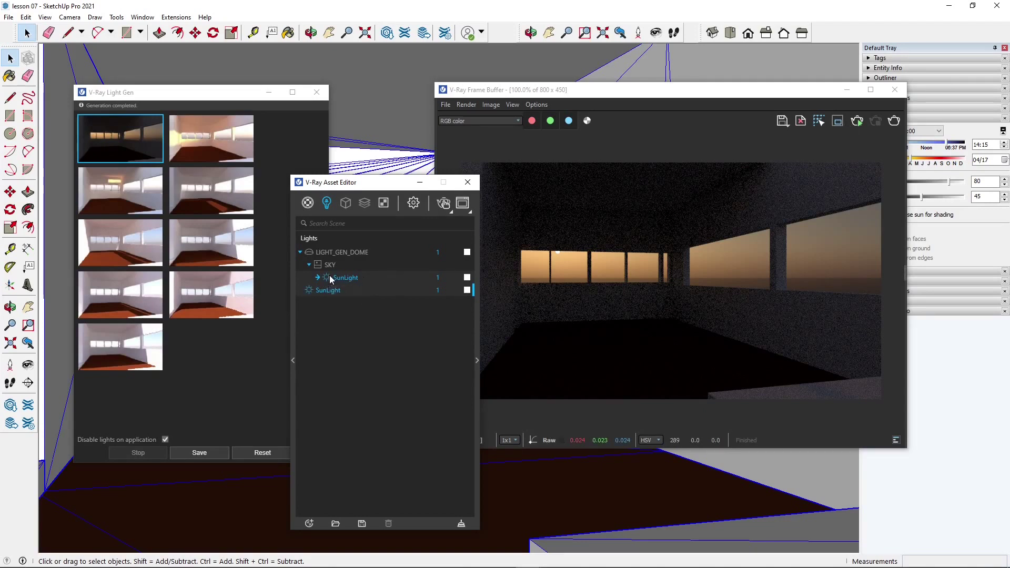
- Start interactive rendering, then collapse and select LIGHT_GEN_DOME and move the Asset Editor clear of the render
left_click(863, 123)
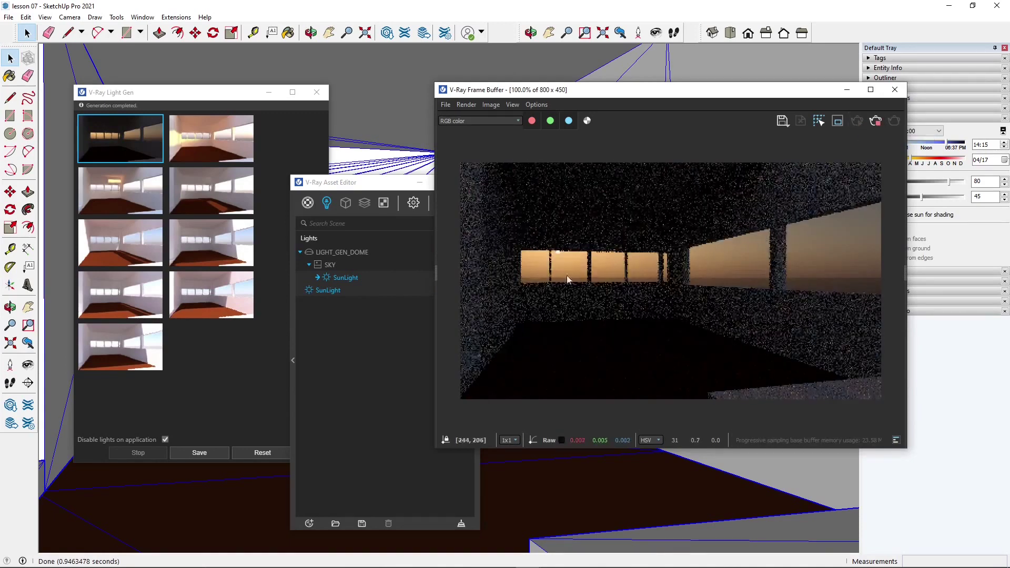
left_click(334, 277)
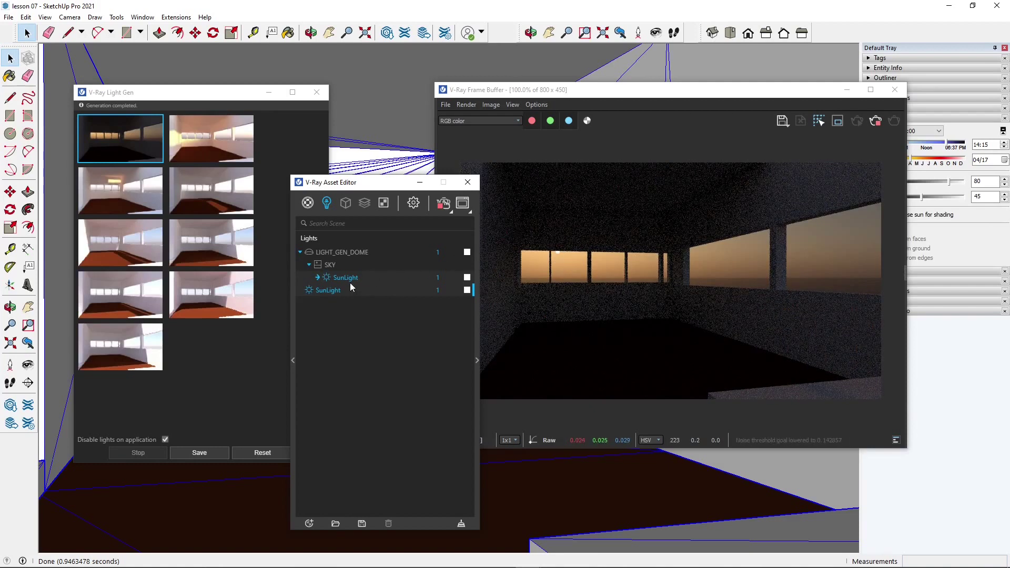
left_click(299, 252)
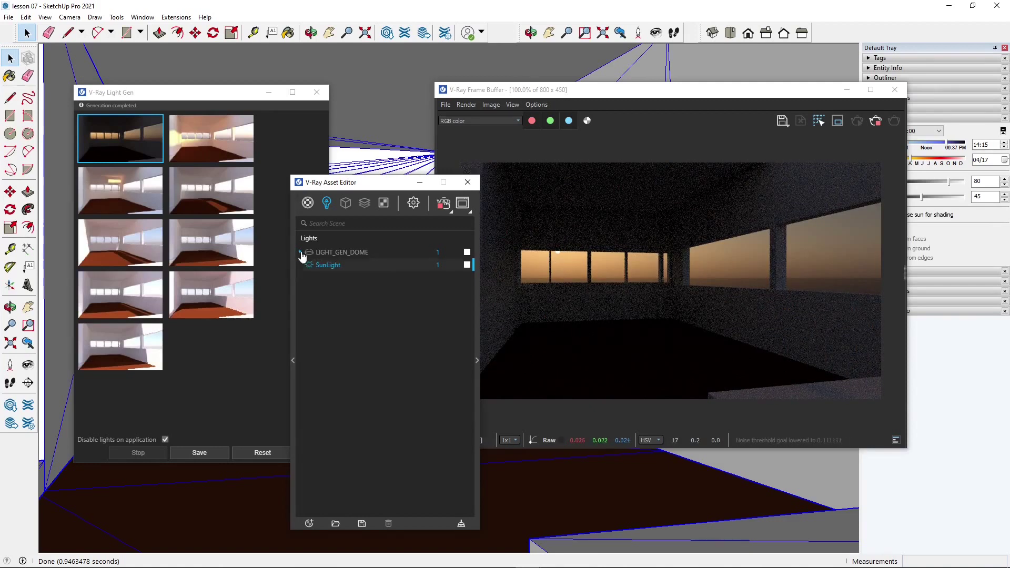
left_click(351, 250)
left_click_drag(360, 187, 321, 173)
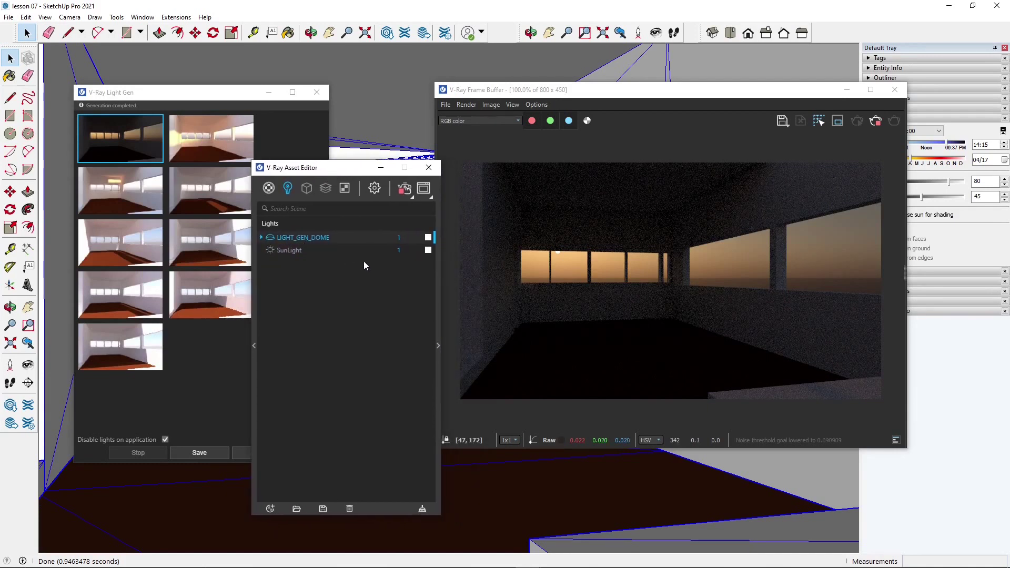
- Inspect the SunLight linked under the Environment Sky texture, then return to the lights list and select LIGHT_GEN_DOME
left_click(345, 189)
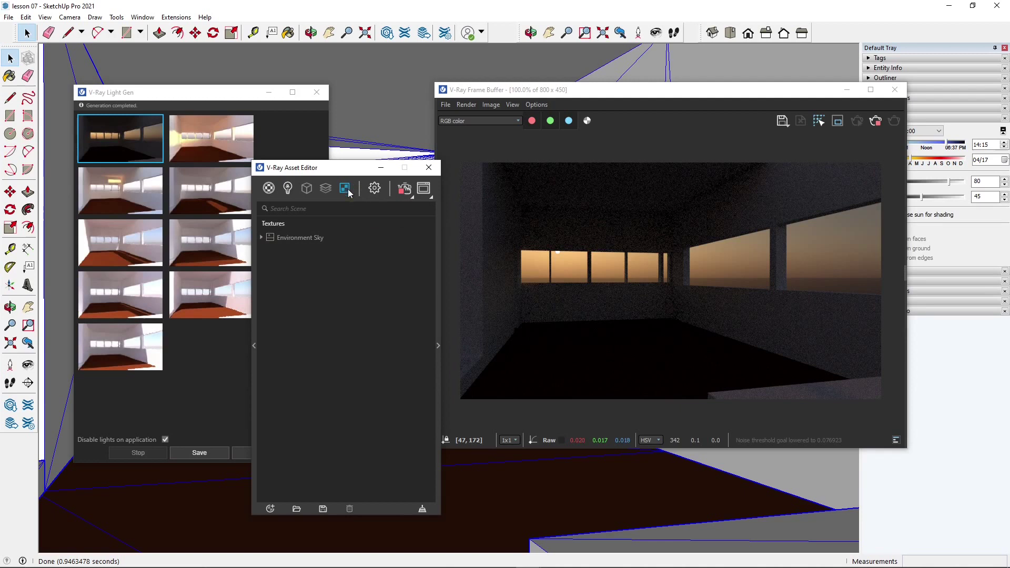
left_click(288, 237)
left_click(261, 237)
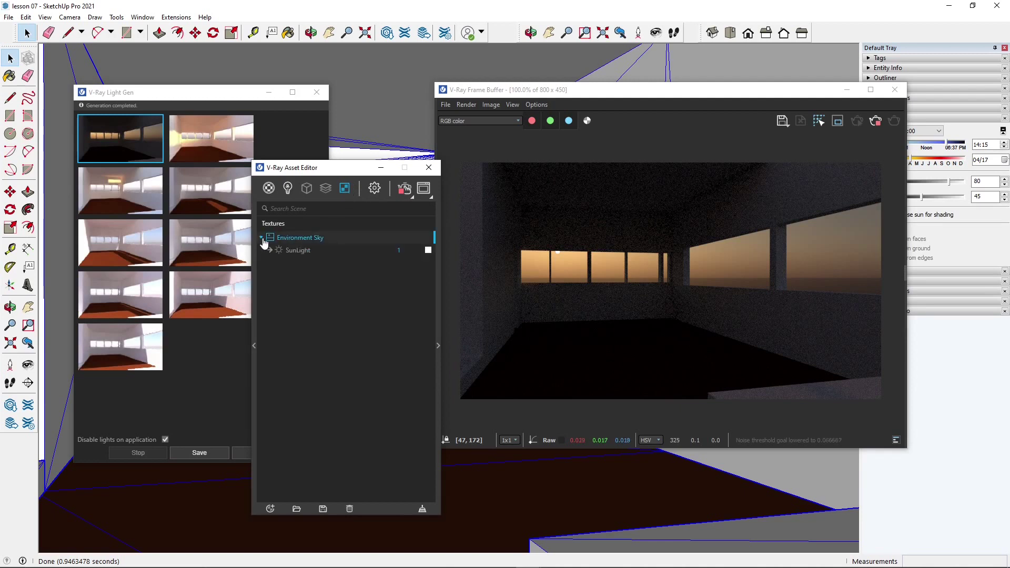
left_click(307, 251)
left_click(288, 187)
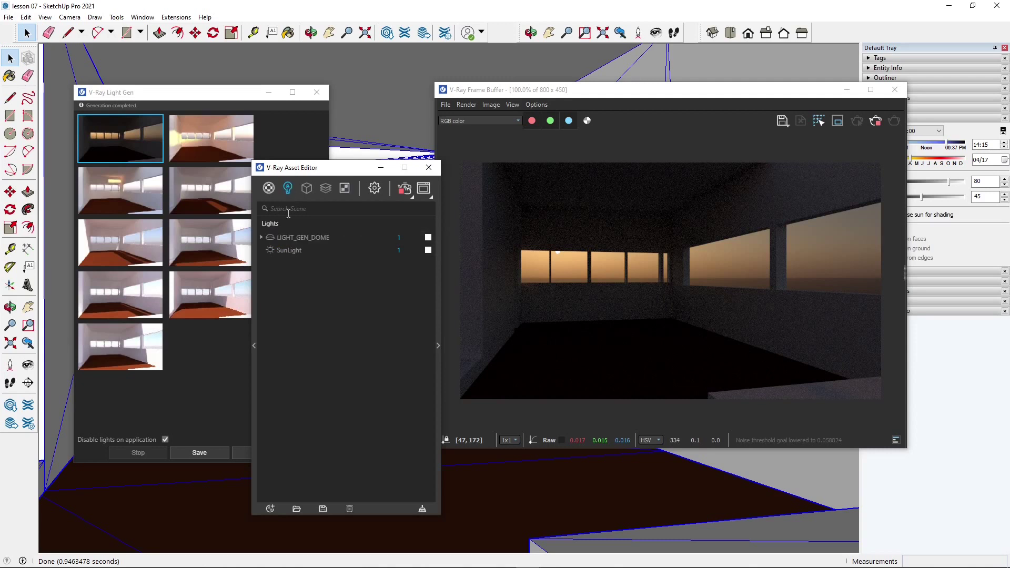
left_click(284, 241)
- Uncover the Shadows settings and set the sun time to 08:30 and the date to 11/06 while the interactive render runs
left_click_drag(604, 95, 514, 105)
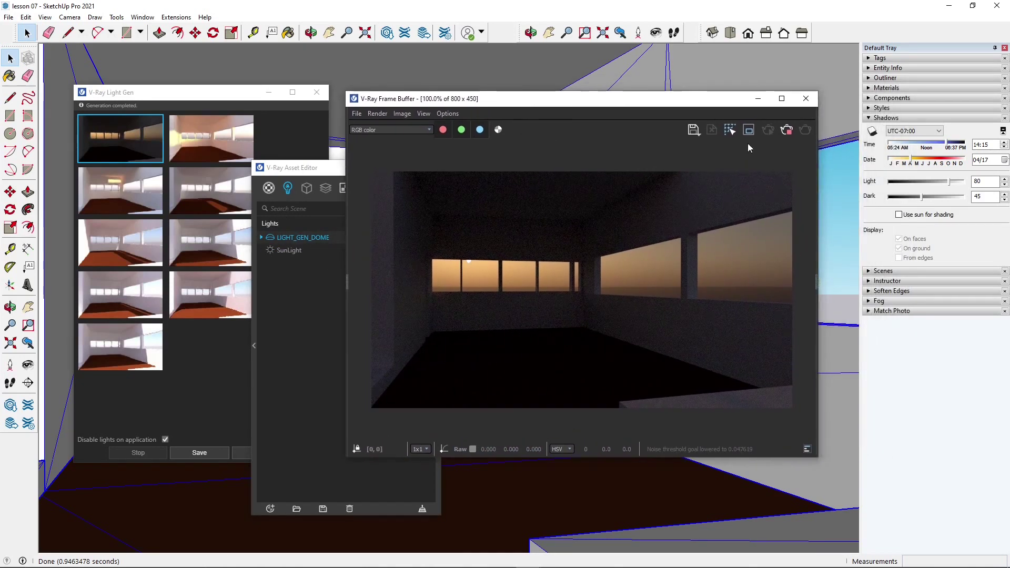
left_click(909, 146)
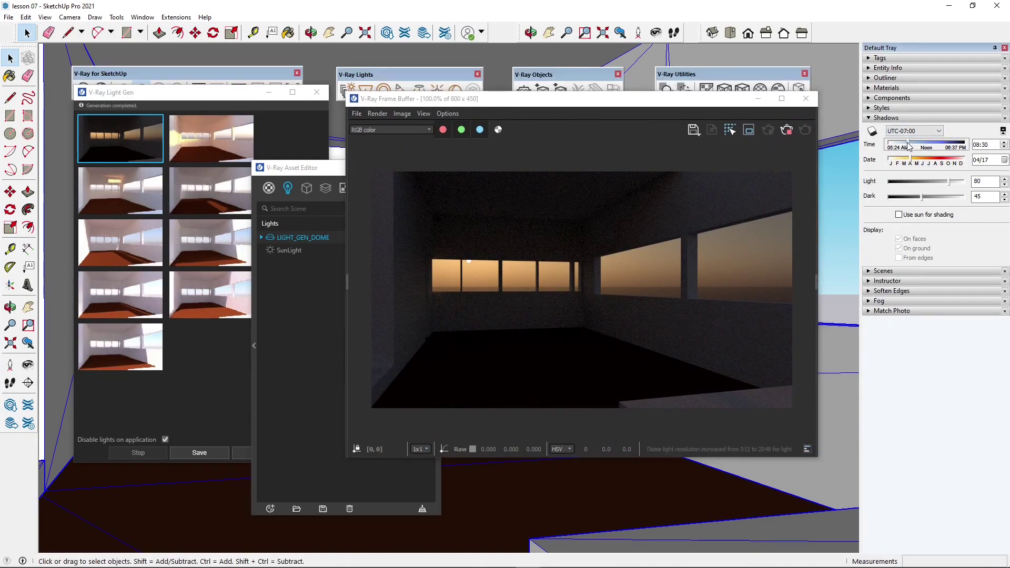
left_click(954, 161)
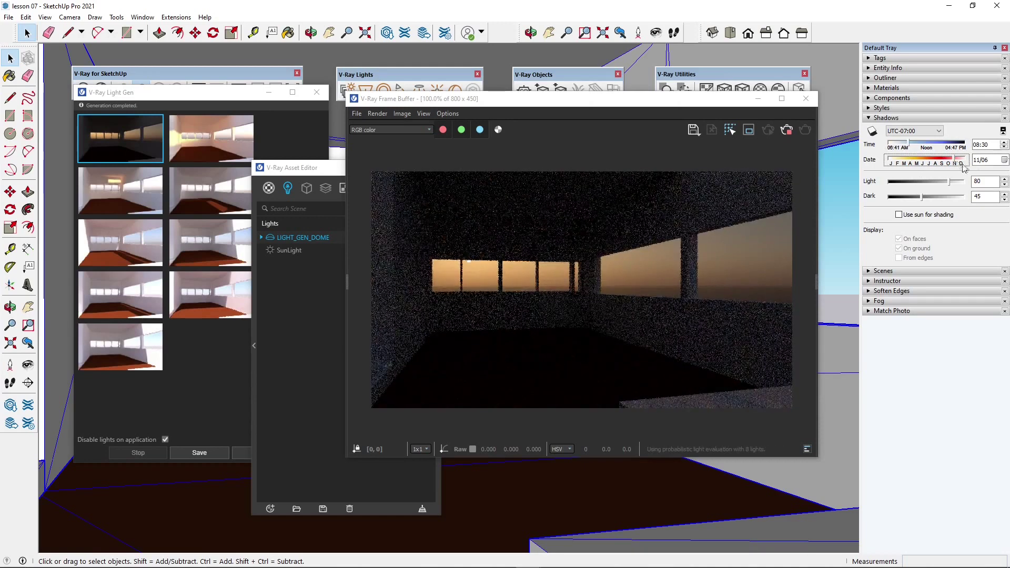
left_click_drag(565, 100, 648, 108)
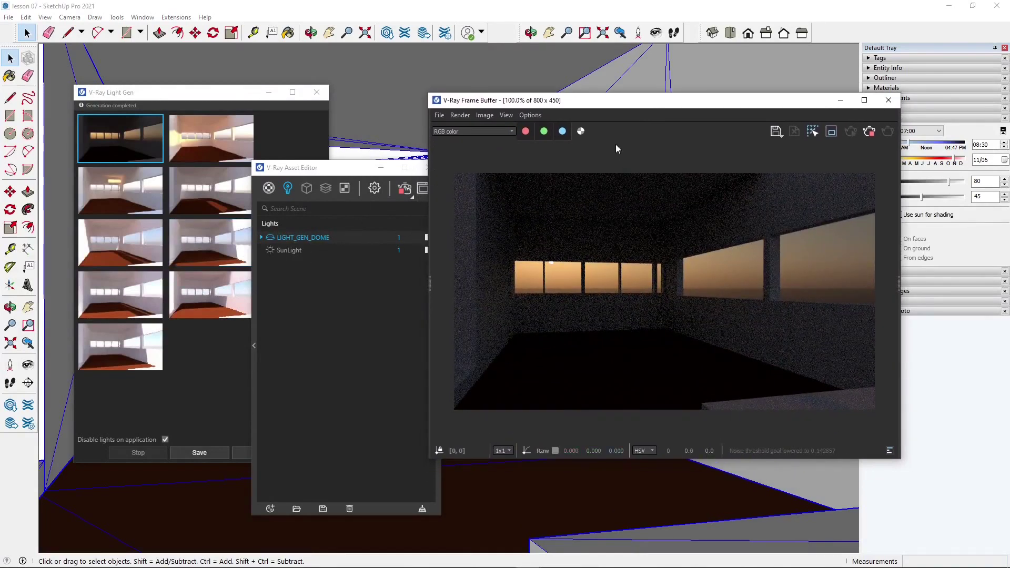
- Collapse the Shadows settings and arrange the Light Gen, Asset Editor and Frame Buffer windows beside each other
left_click_drag(816, 109, 746, 106)
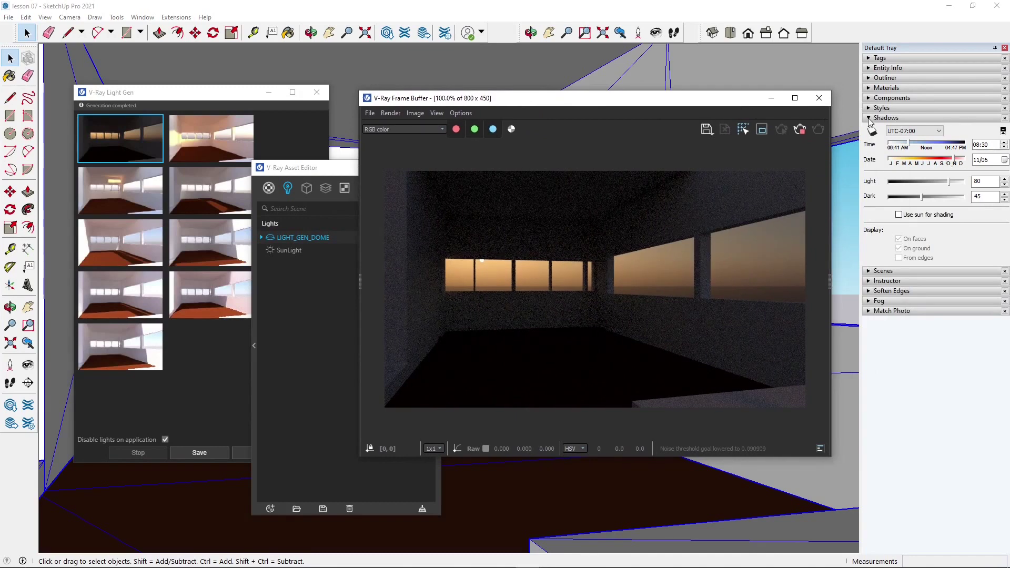
left_click_drag(421, 97, 524, 109)
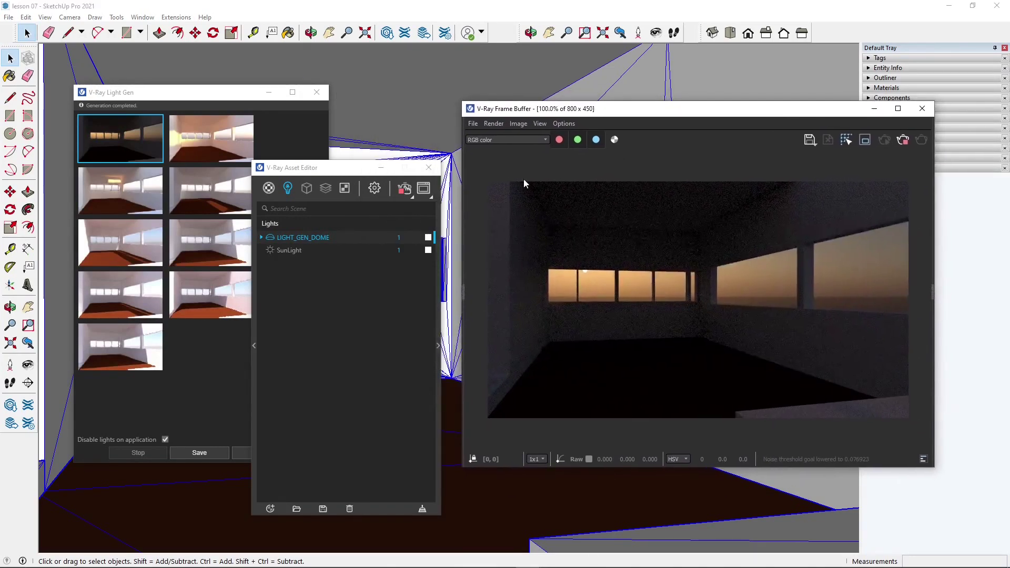
left_click_drag(294, 167, 358, 182)
left_click(218, 94)
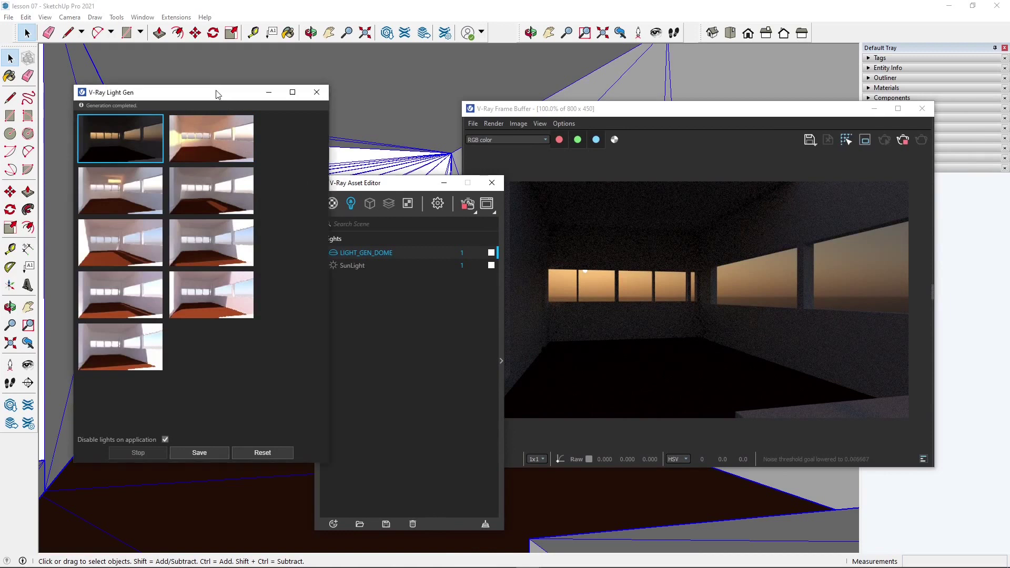
left_click_drag(217, 95, 213, 104)
left_click_drag(393, 183, 395, 184)
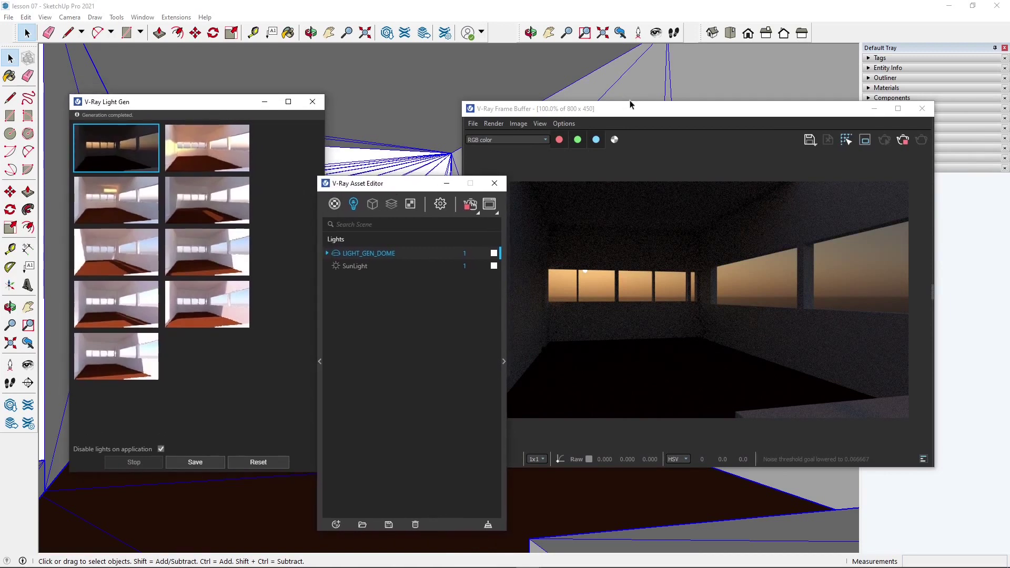
left_click_drag(631, 104, 634, 104)
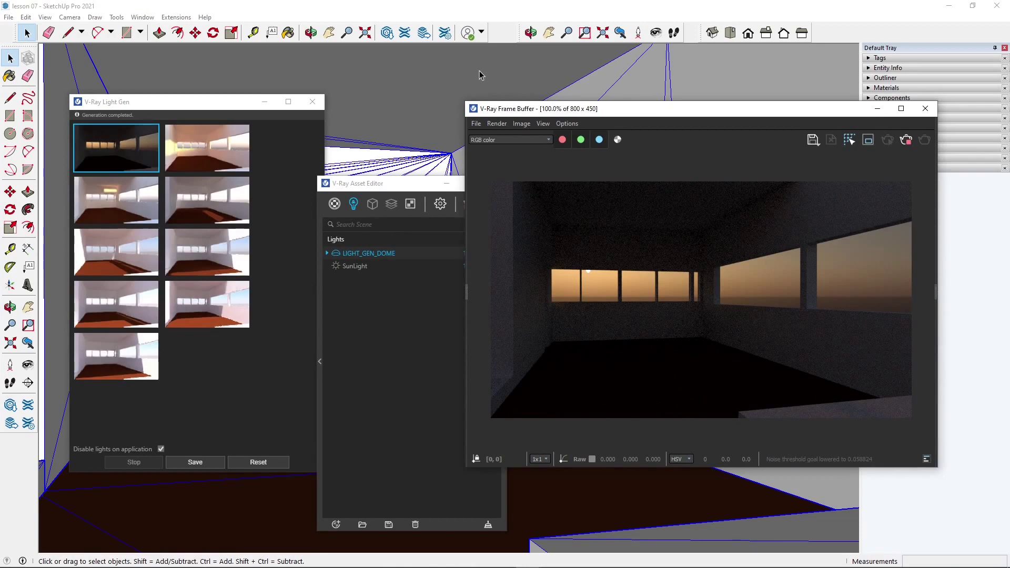
- Reopen the Shadows settings and shift the time to just past noon and the date to early in the year
left_click_drag(620, 108, 489, 118)
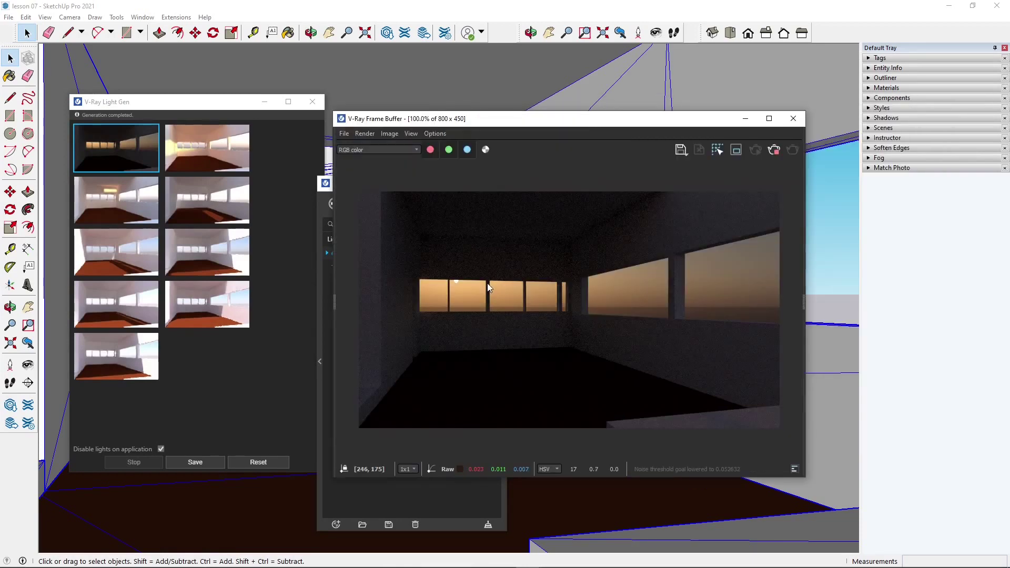
left_click(886, 118)
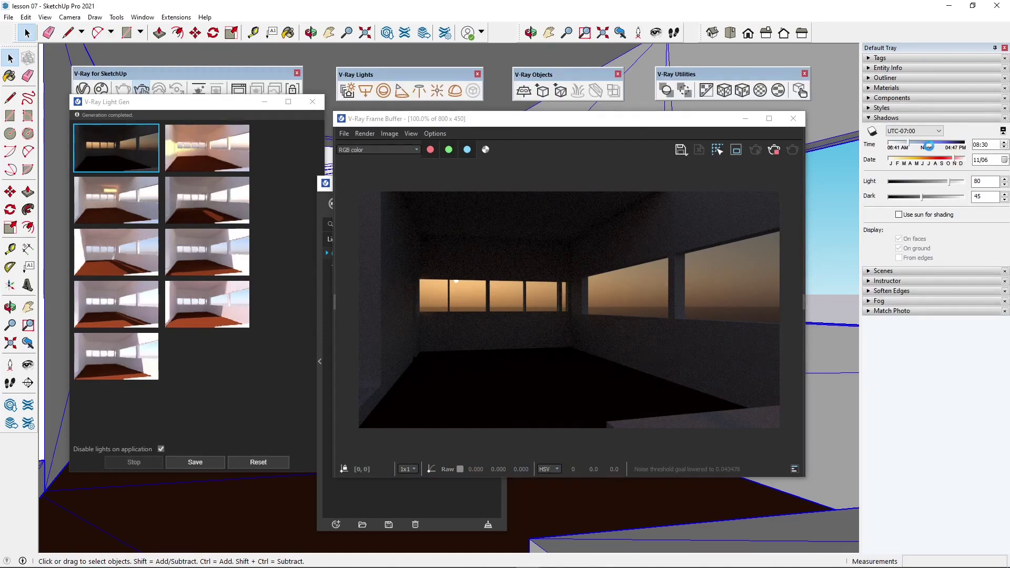
left_click_drag(928, 144, 938, 143)
left_click(899, 160)
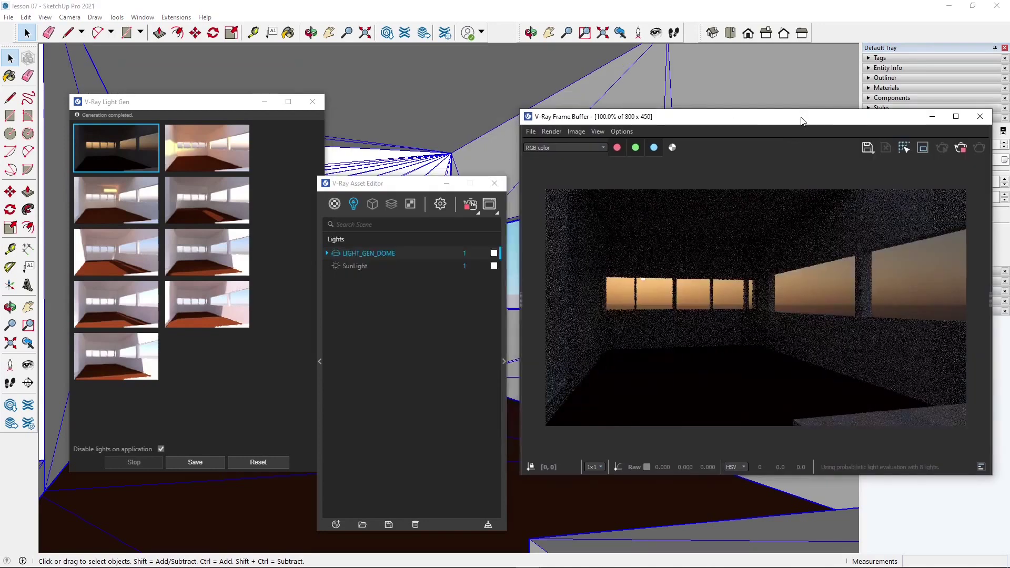
- Open the SunLight parameters beside the render and rotate its custom orientation to a horizontal angle of 22
left_click_drag(394, 182, 406, 183)
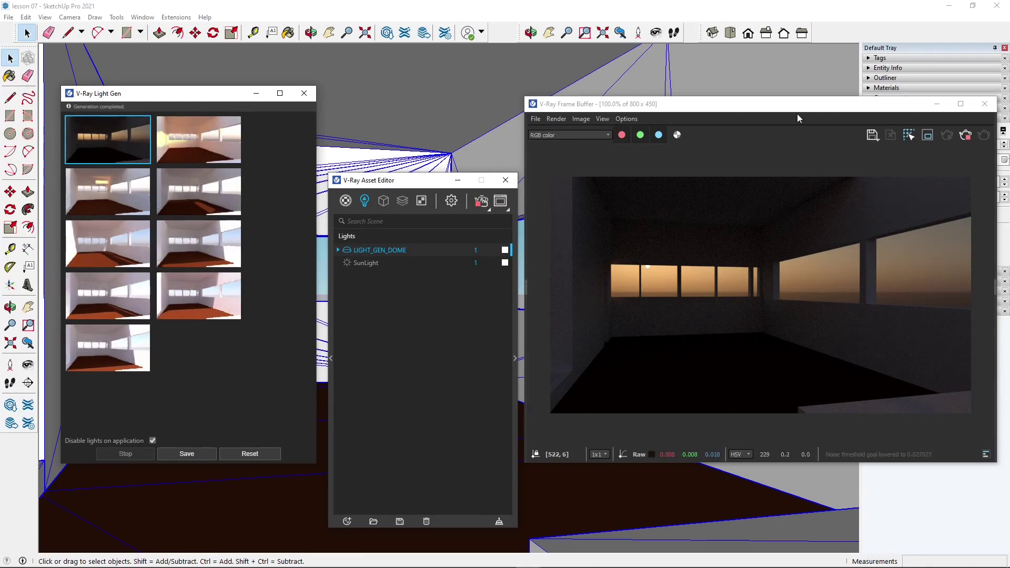
left_click_drag(419, 187, 417, 159)
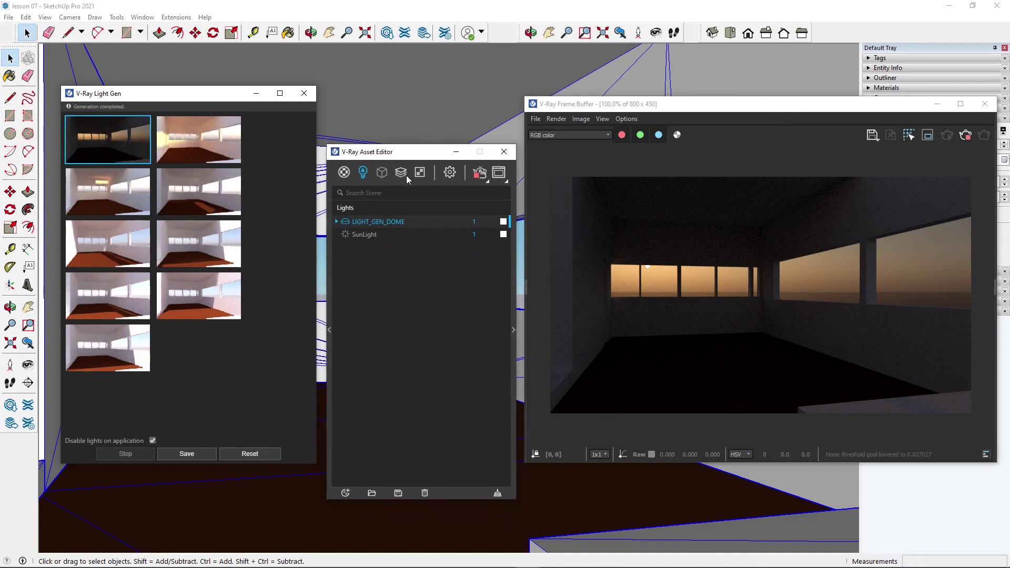
left_click(364, 235)
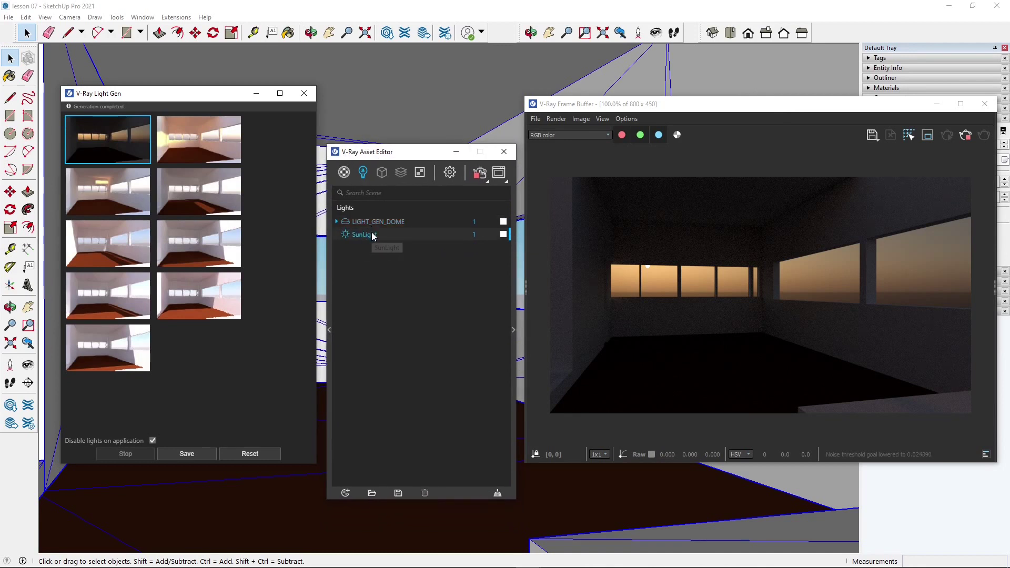
left_click(512, 330)
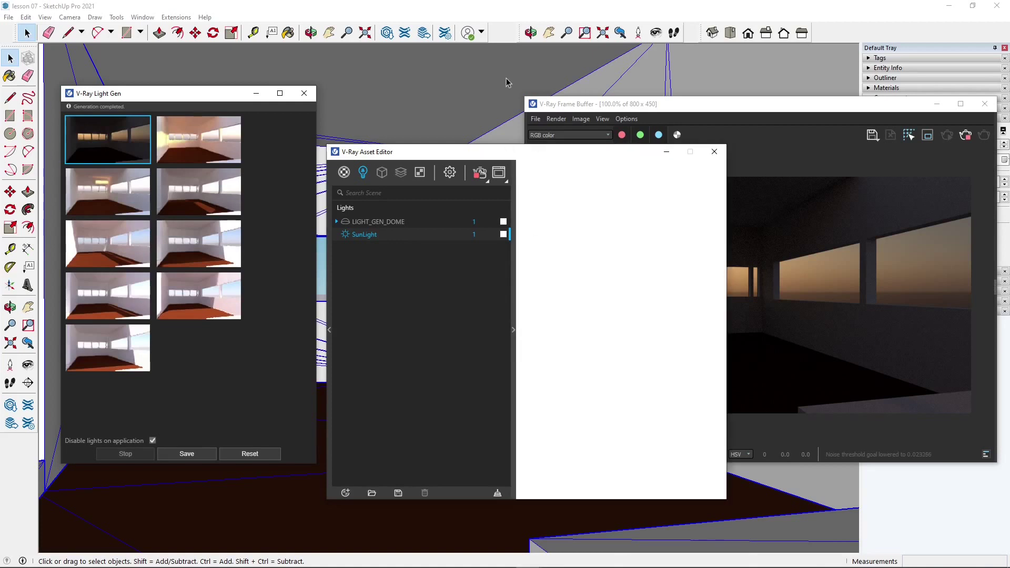
left_click_drag(463, 157, 297, 185)
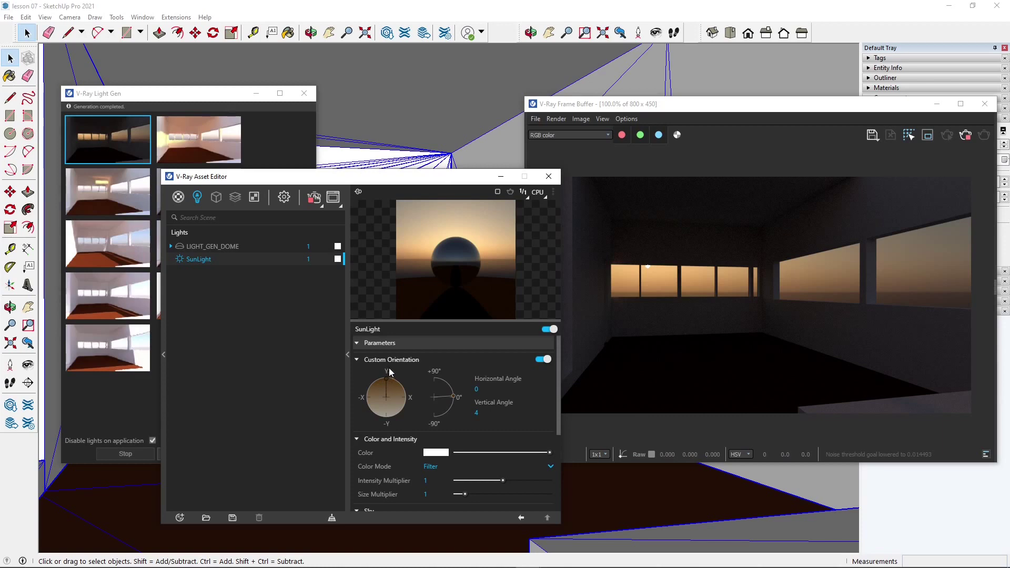
left_click_drag(387, 384, 332, 368)
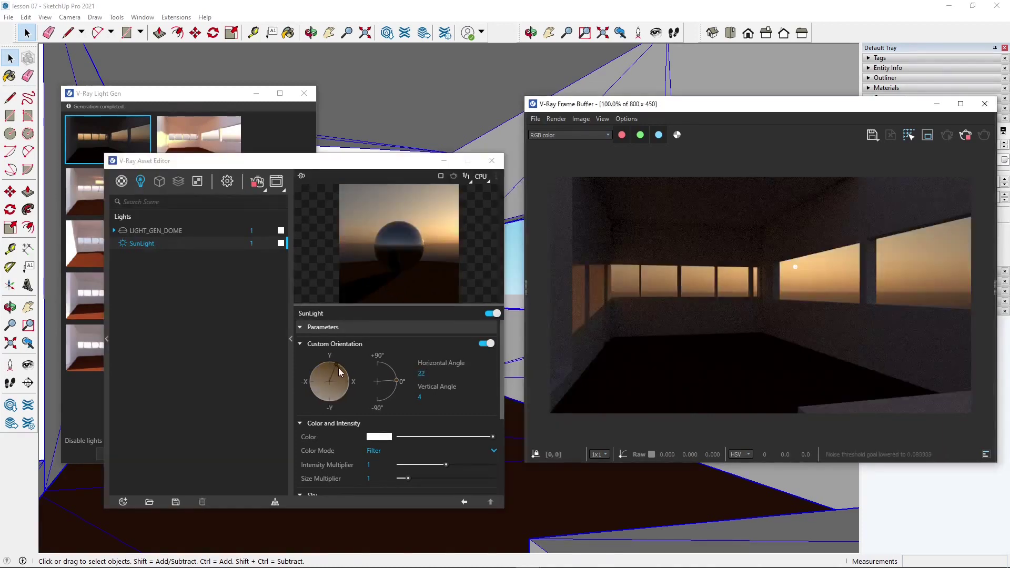